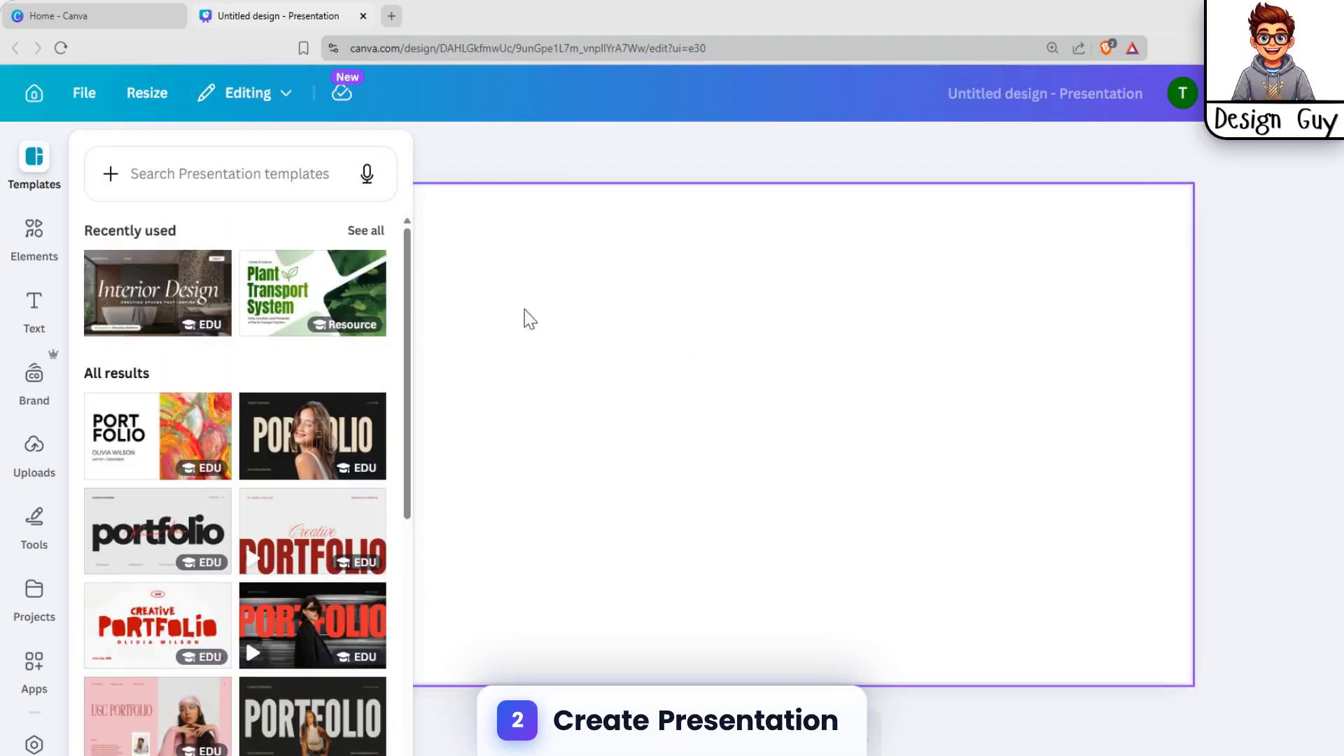
Add a heading text box to the slide and replace its text with "Modern"
left_click(12, 300)
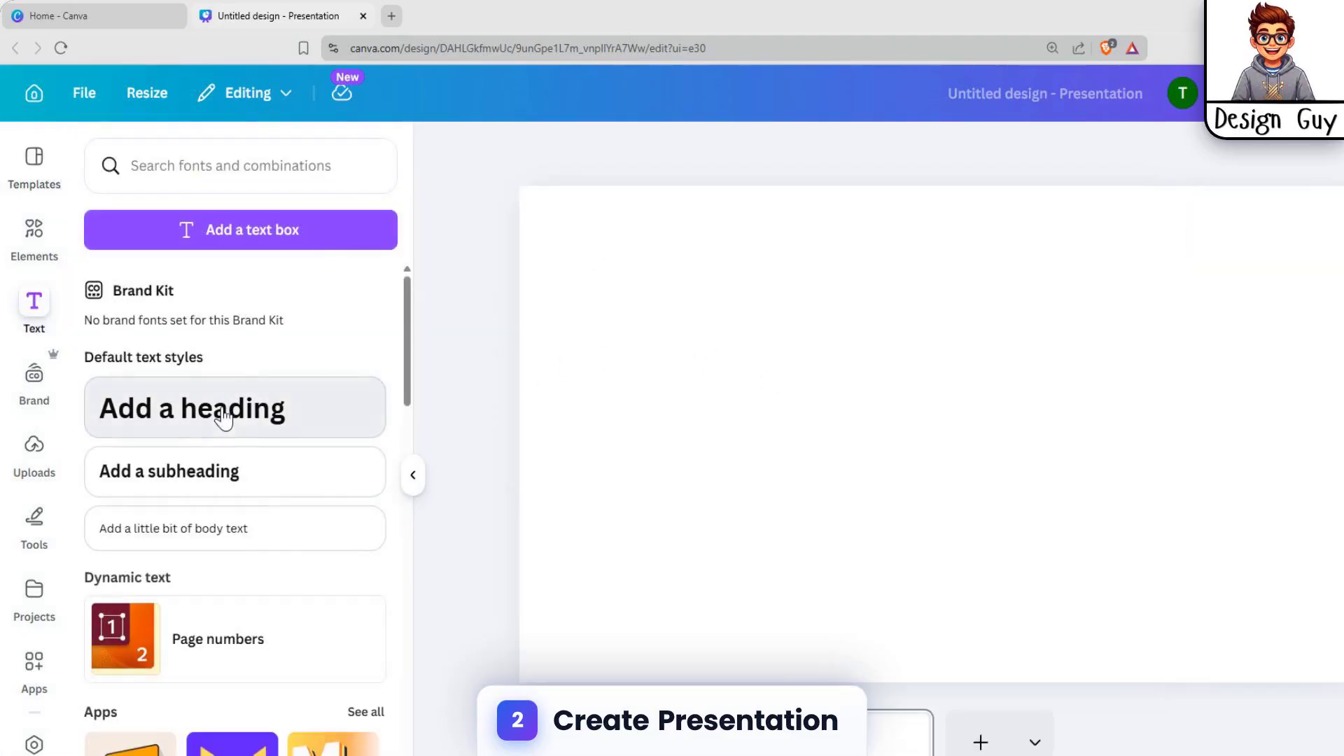
left_click(224, 415)
left_click(1224, 399)
double_click(1048, 443)
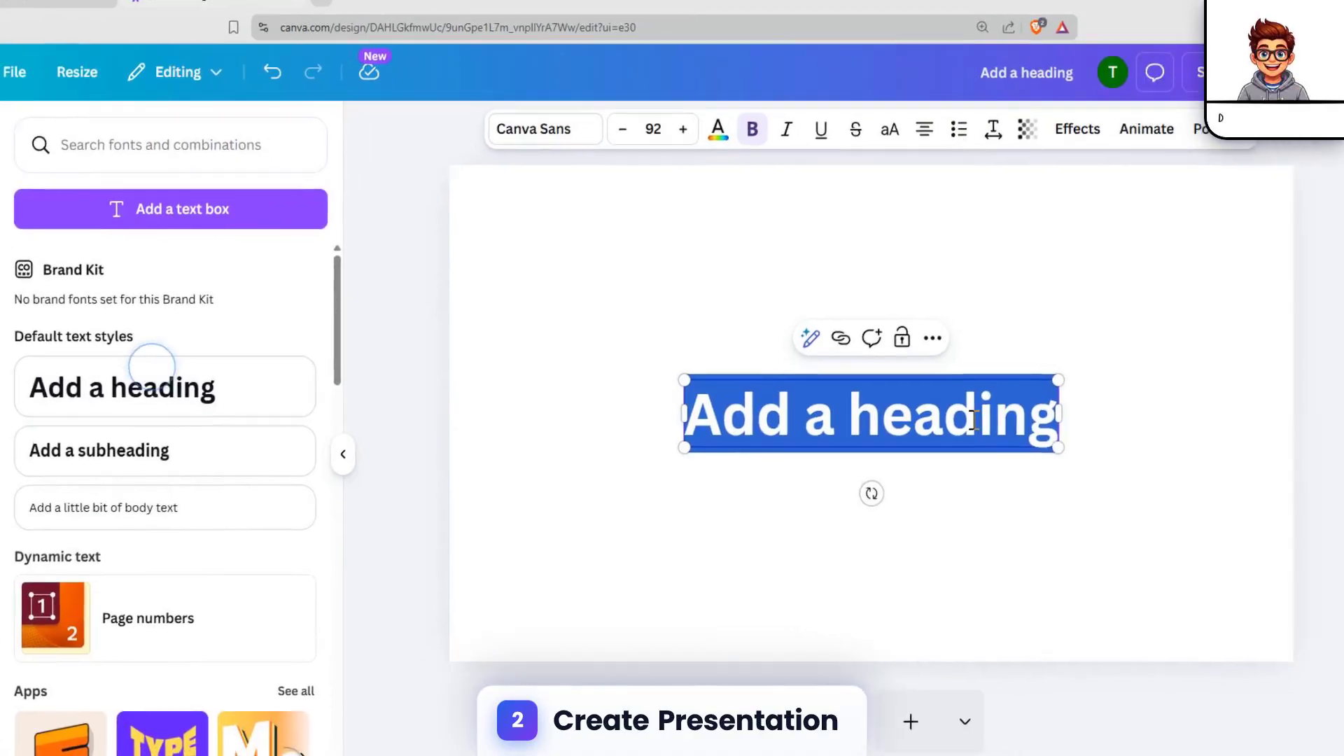
type("Modern")
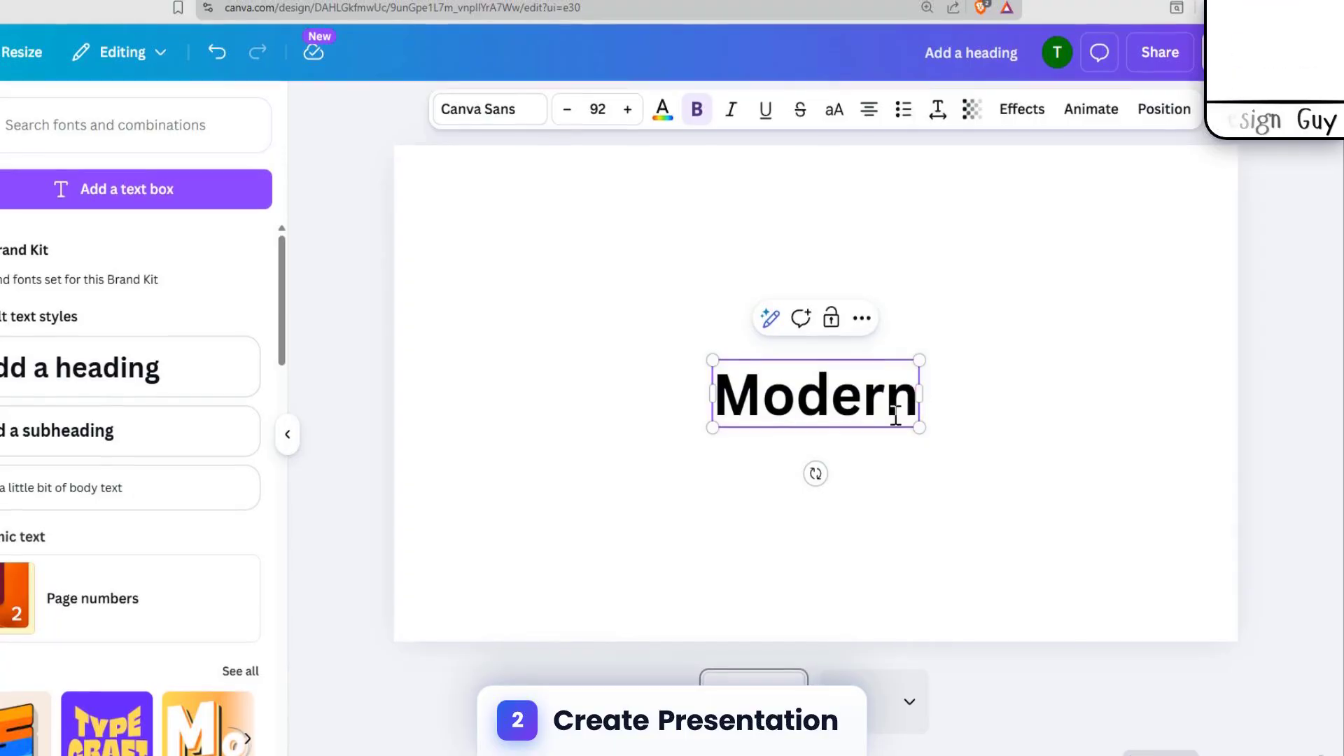
left_click(878, 466)
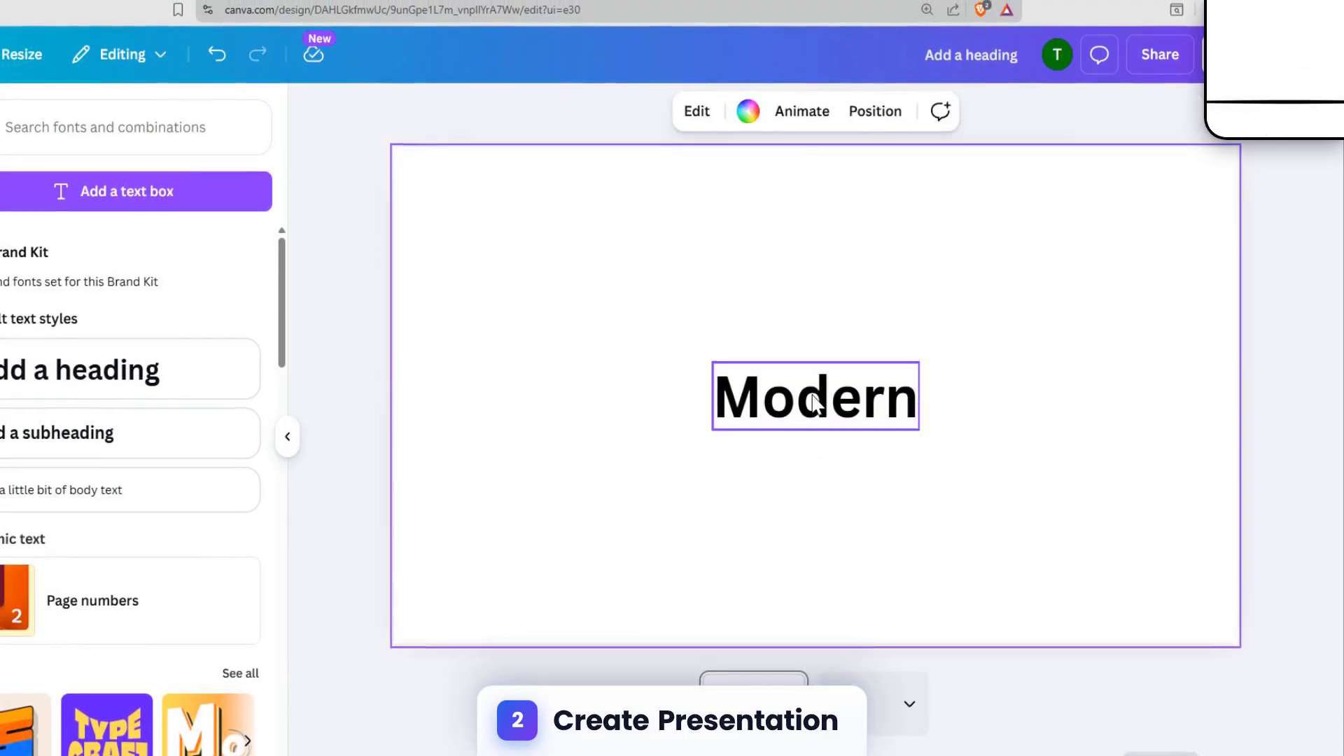
Duplicate the "Modern" heading, place the copy below it, and change its text to "Text"
left_click(819, 400)
key("ctrl+d")
left_click_drag(816, 410, 760, 484)
double_click(782, 483)
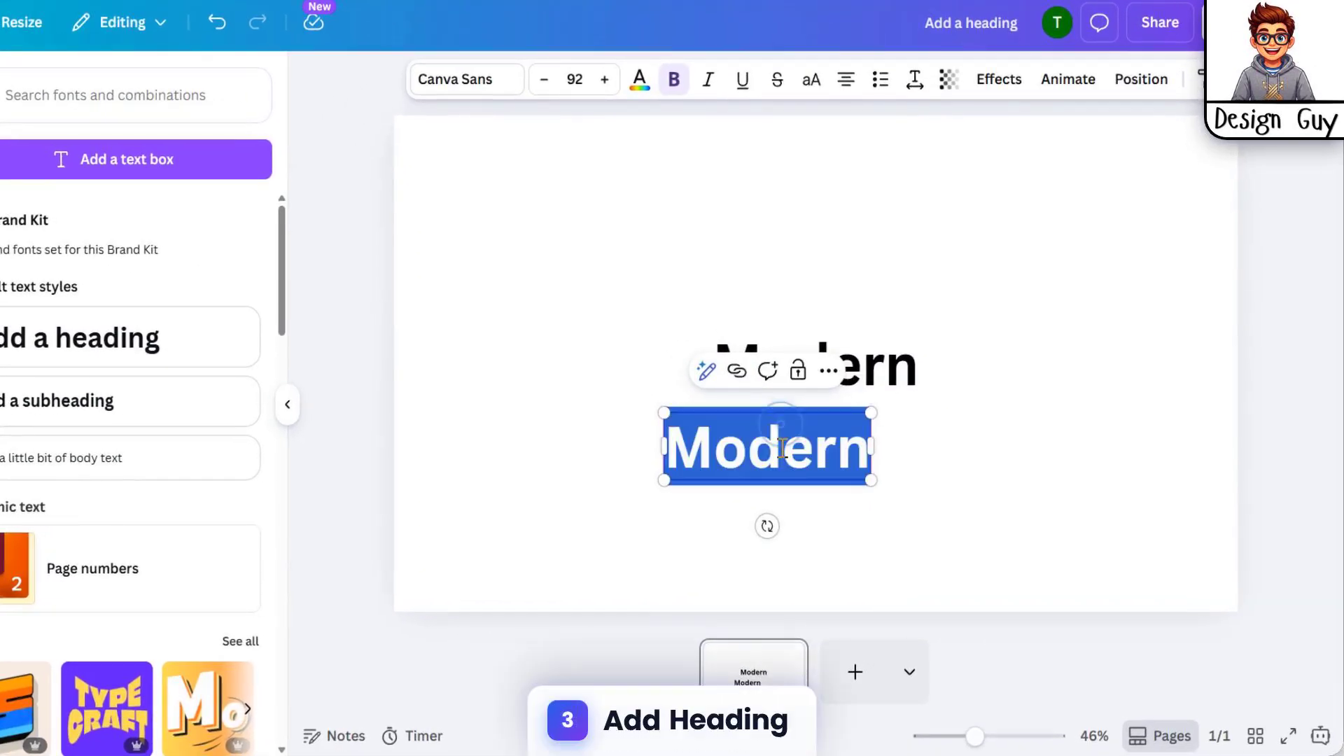
type("Text")
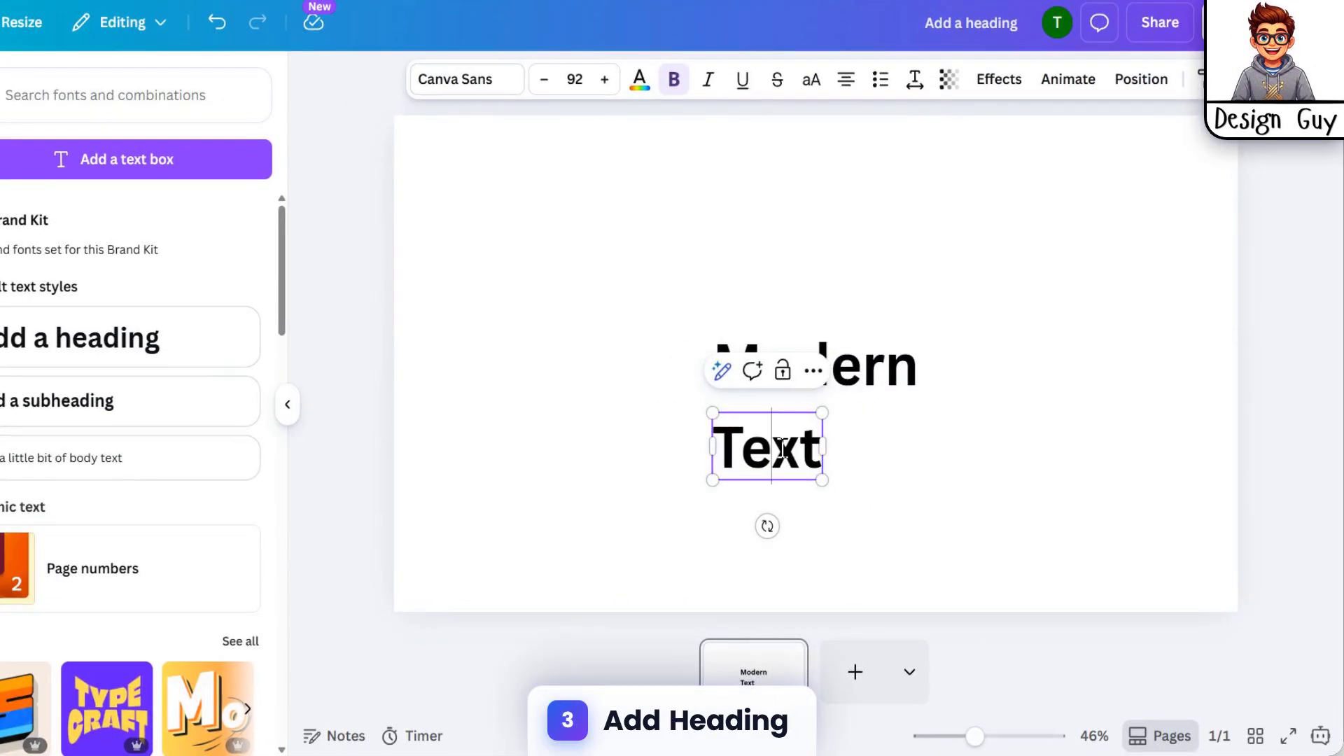
Duplicate the "Text" heading, move the copy lower right, and change its text to "Animation"
key("Escape")
left_click_drag(708, 486, 933, 544)
double_click(966, 522)
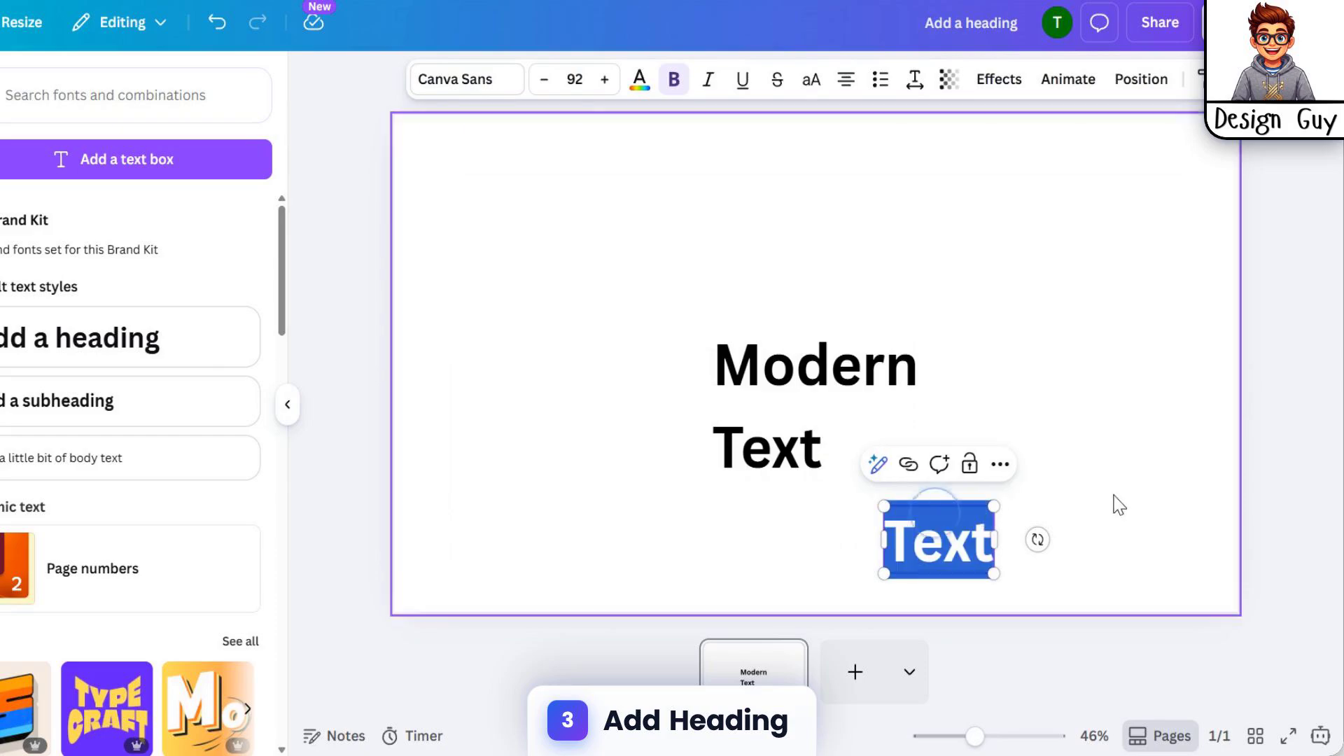
left_click(1183, 386)
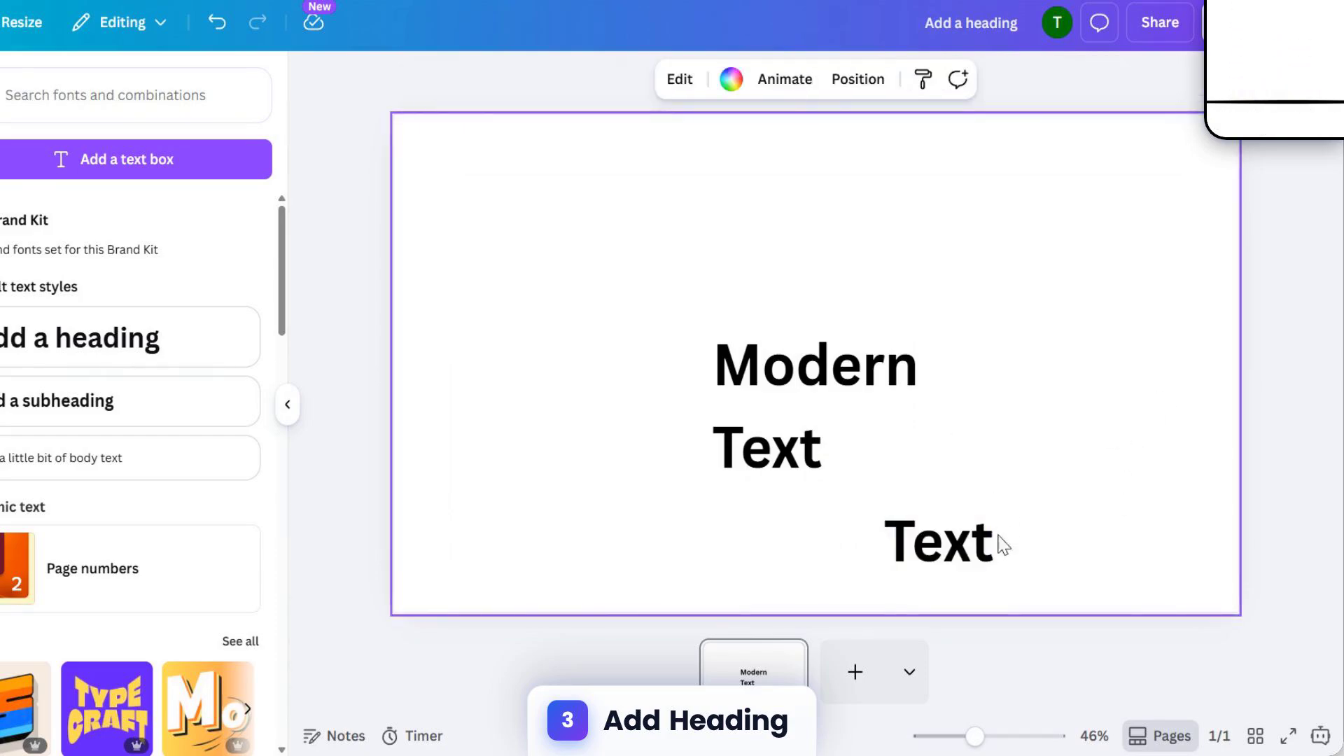
left_click(974, 553)
double_click(974, 553)
type("Anima")
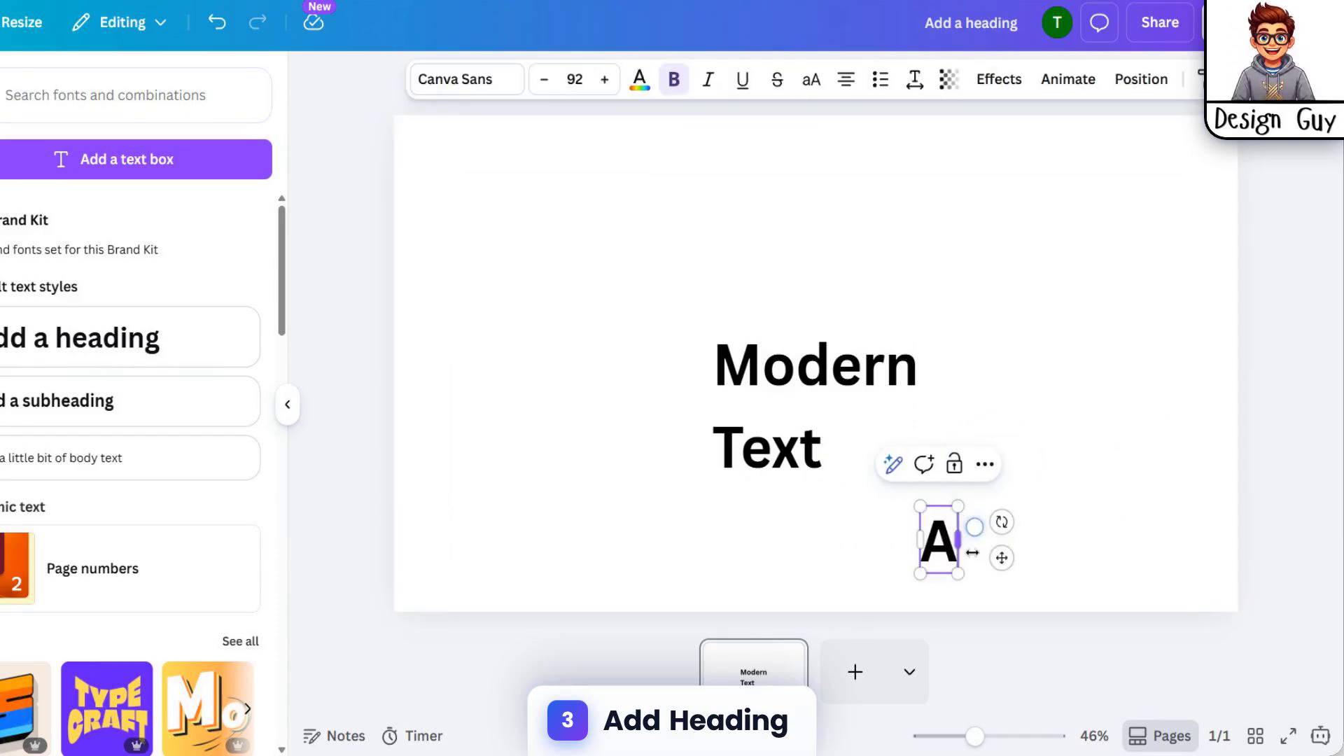
type("t")
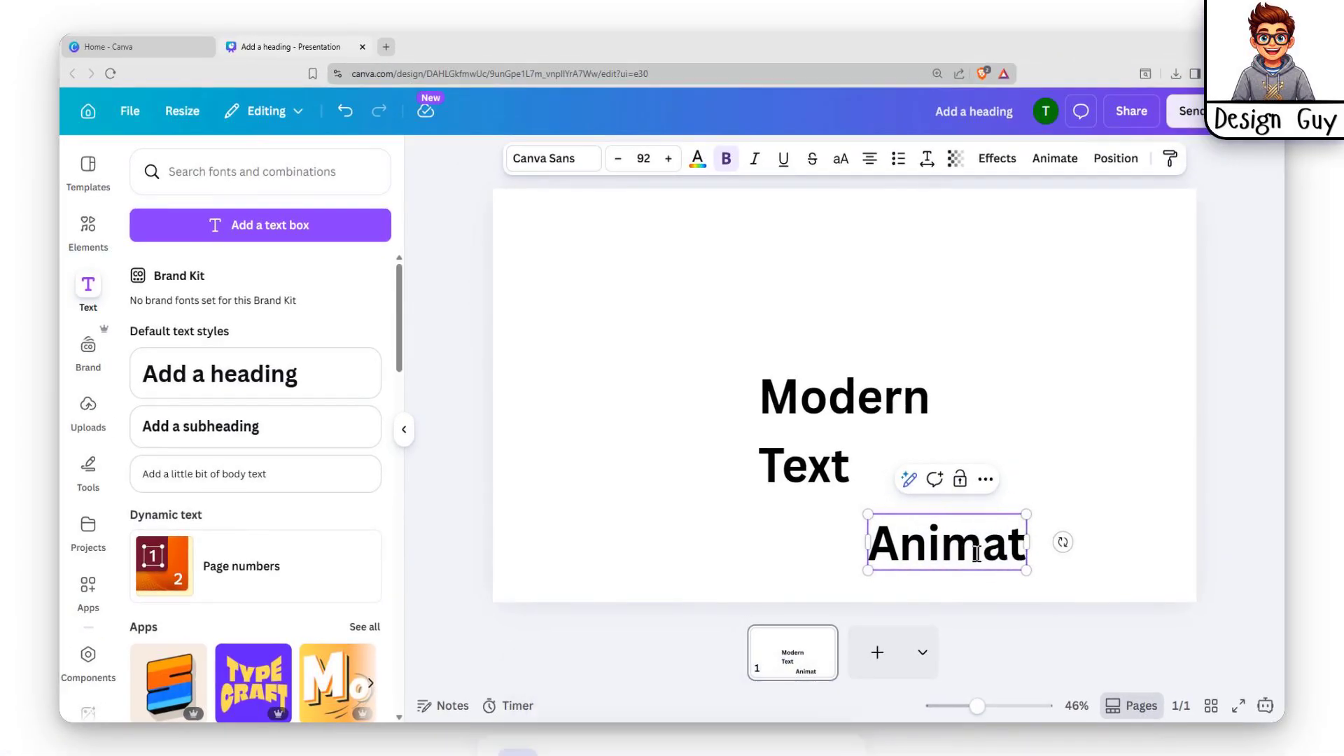
type("ion")
Move "Modern" up and enlarge it to size 164, then enlarge "Text" to size 140
left_click_drag(888, 398, 746, 348)
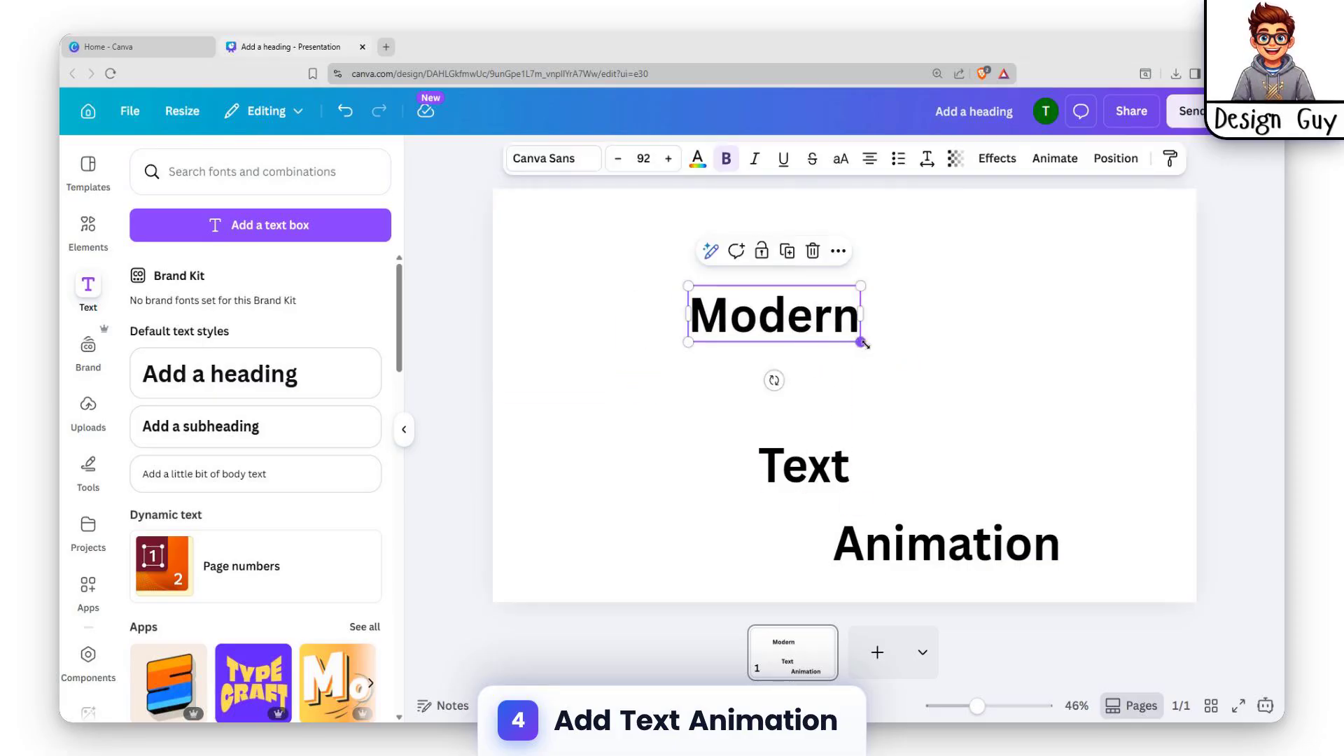
left_click_drag(863, 343, 995, 385)
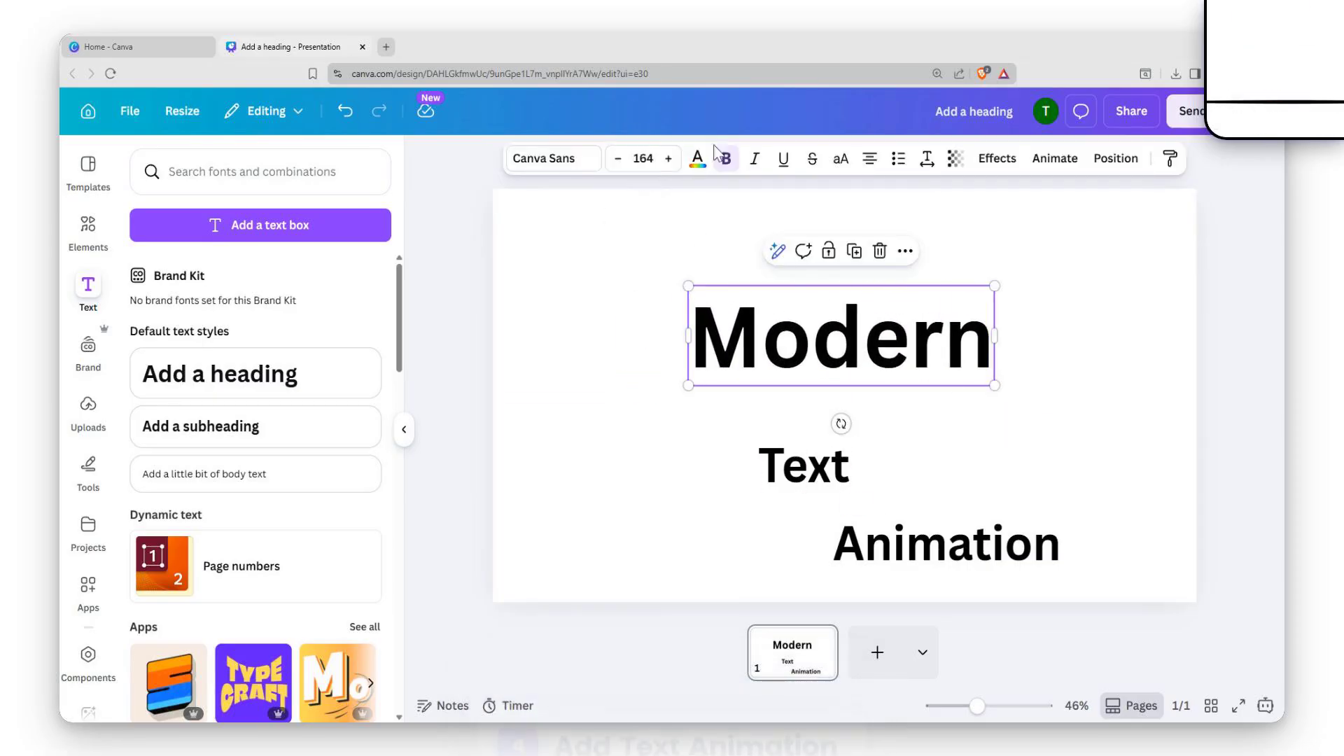
left_click_drag(809, 470, 797, 407)
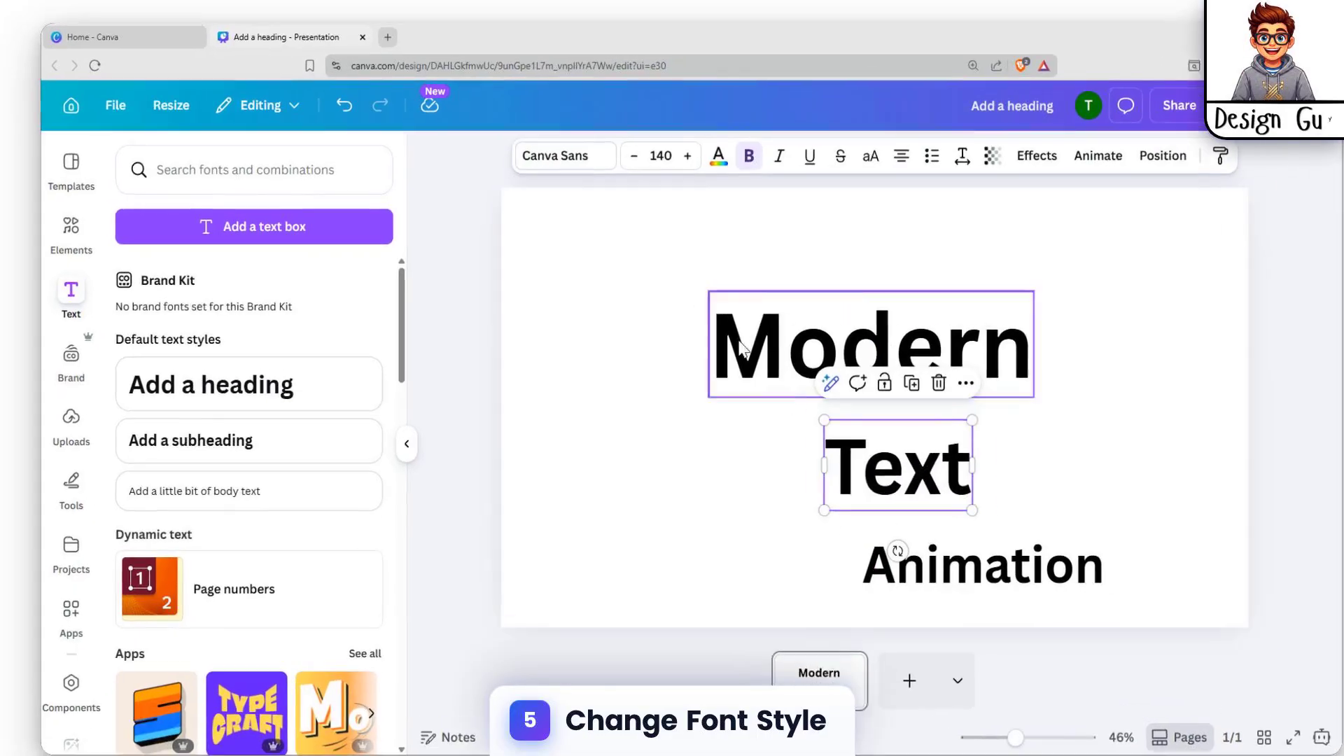
Select all three text boxes and change their font to Shrikhand
left_click(753, 330)
left_click(903, 467, "shift")
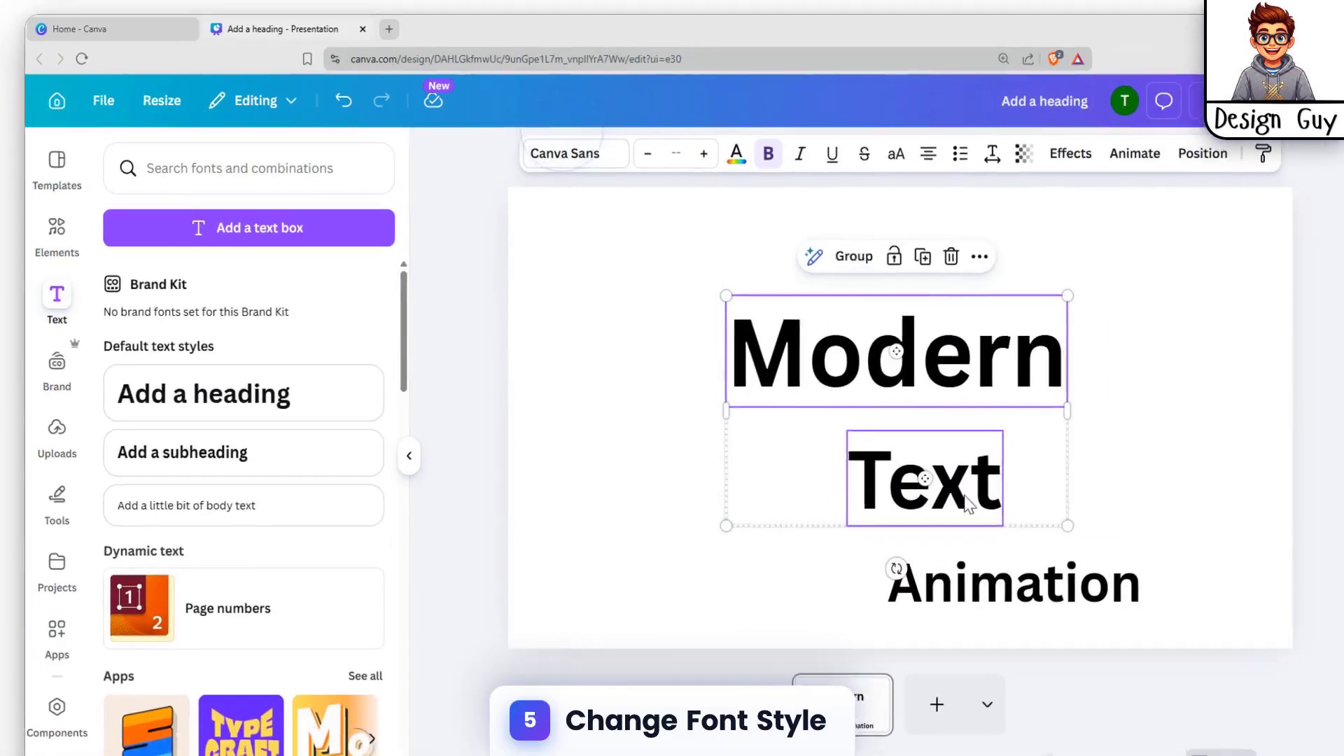
left_click(1014, 581, "shift")
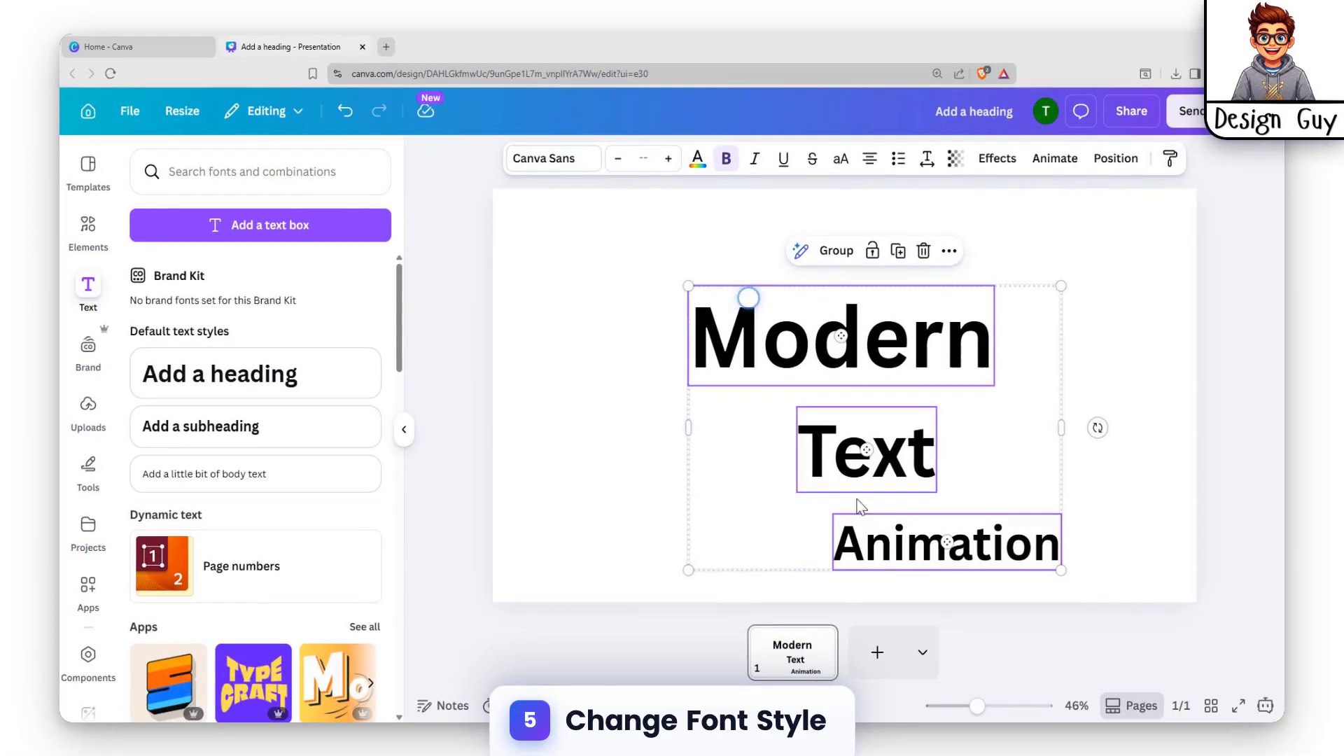
left_click(567, 157)
scroll(360, 421, "down", 5)
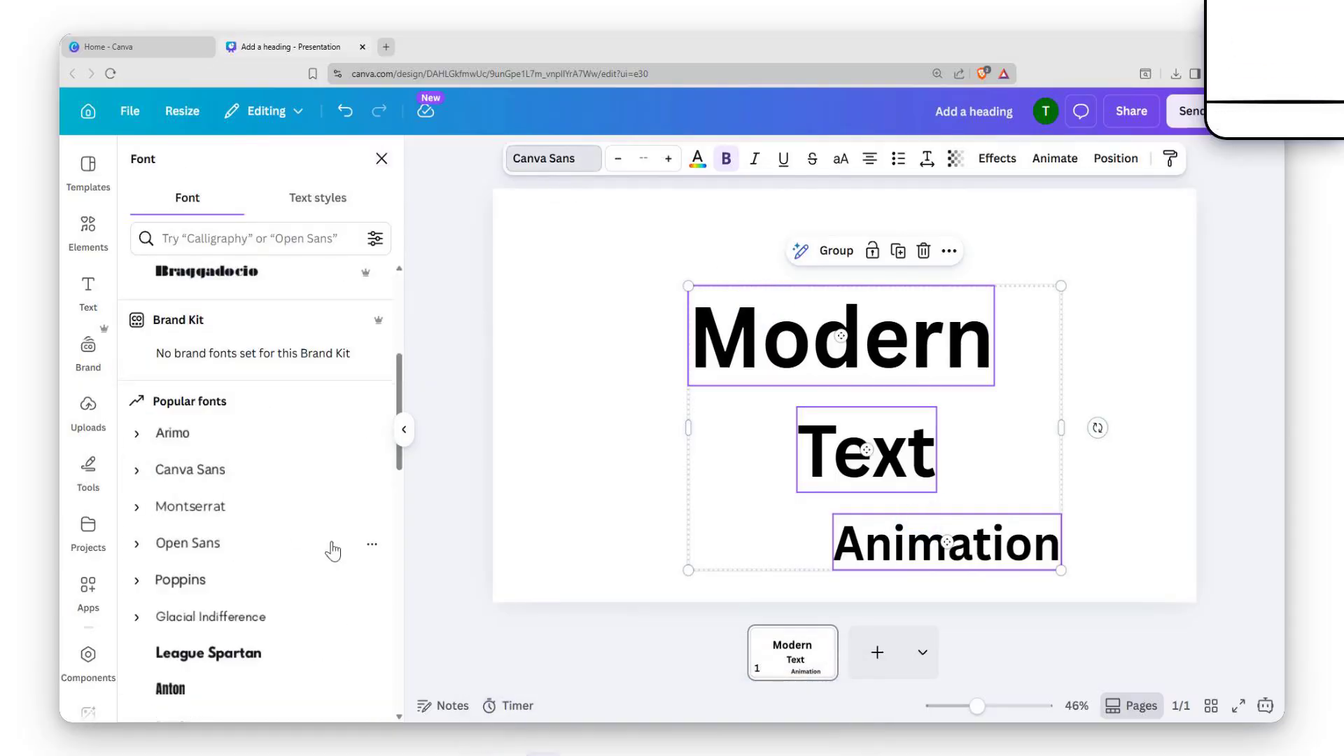
scroll(266, 399, "up", 2)
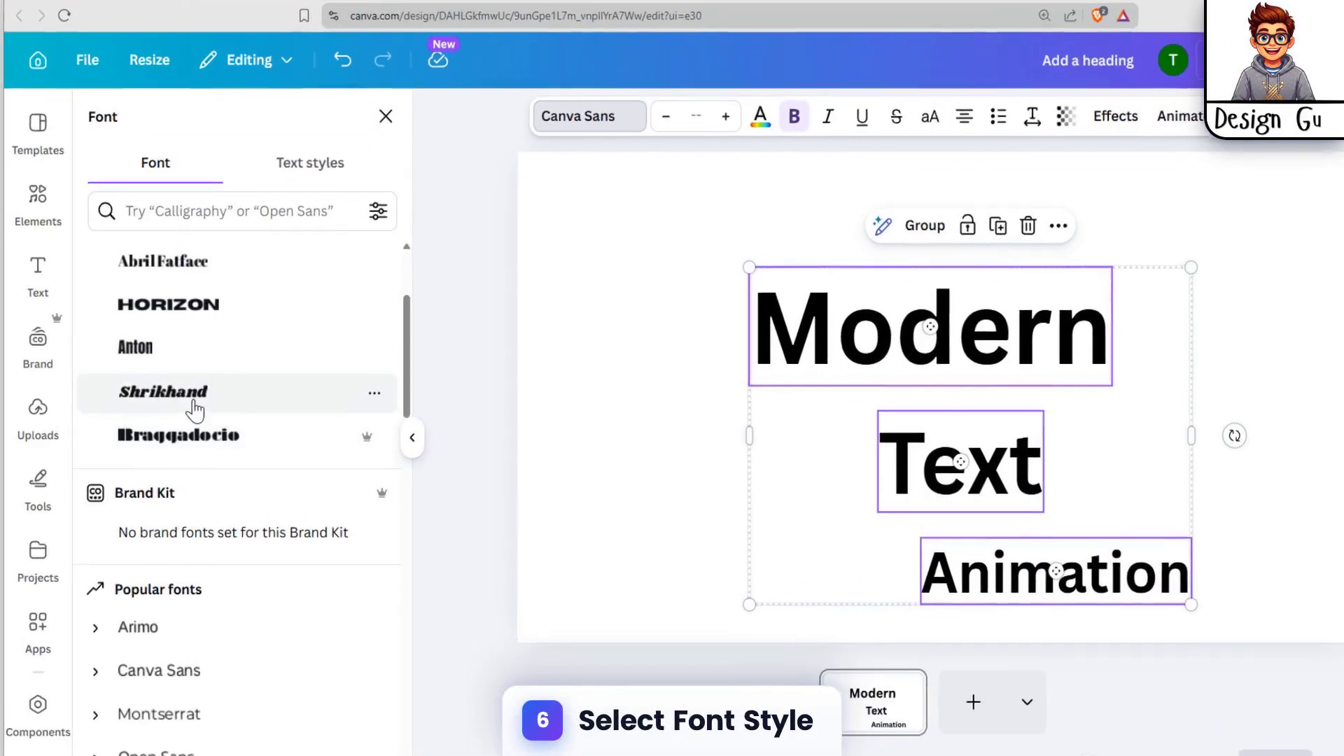
left_click(219, 385)
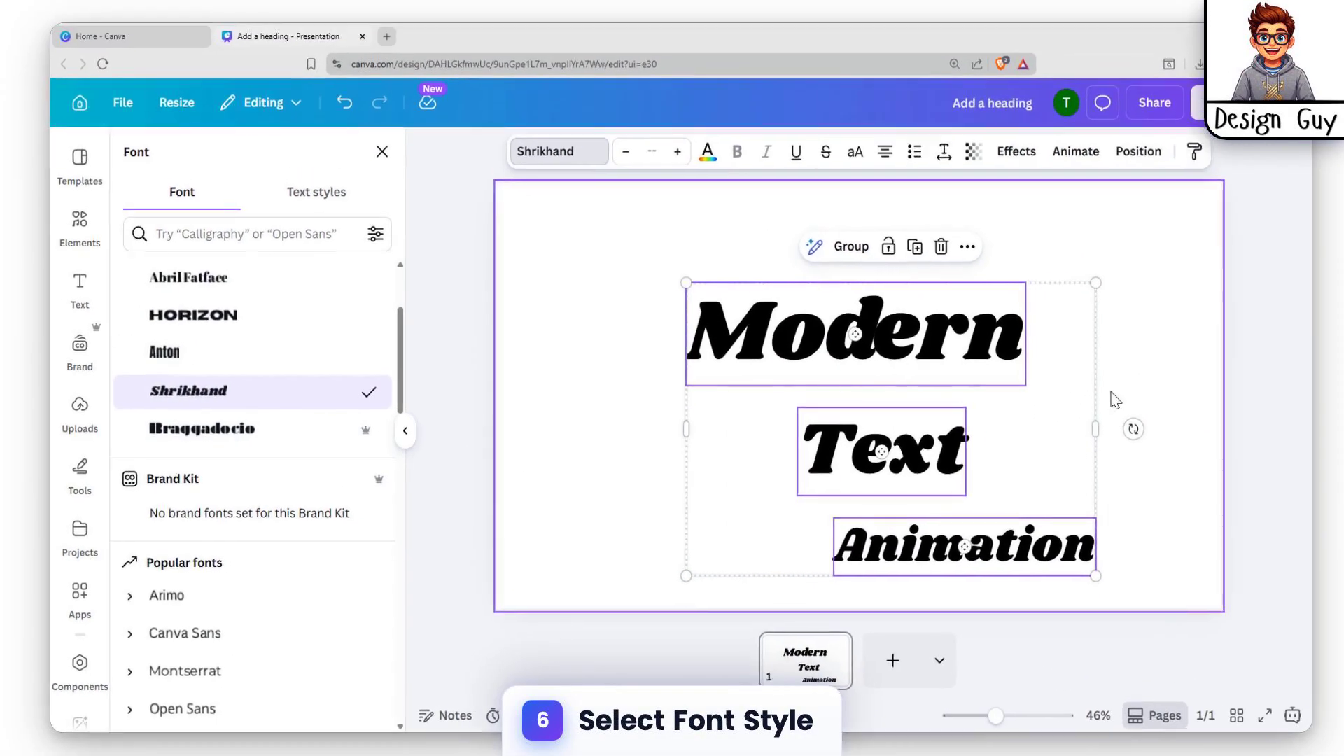
Rearrange the words: "Modern" at top centre, "Text" at the left edge, "Animation" at the lower right
left_click(1243, 396)
left_click_drag(863, 353, 704, 311)
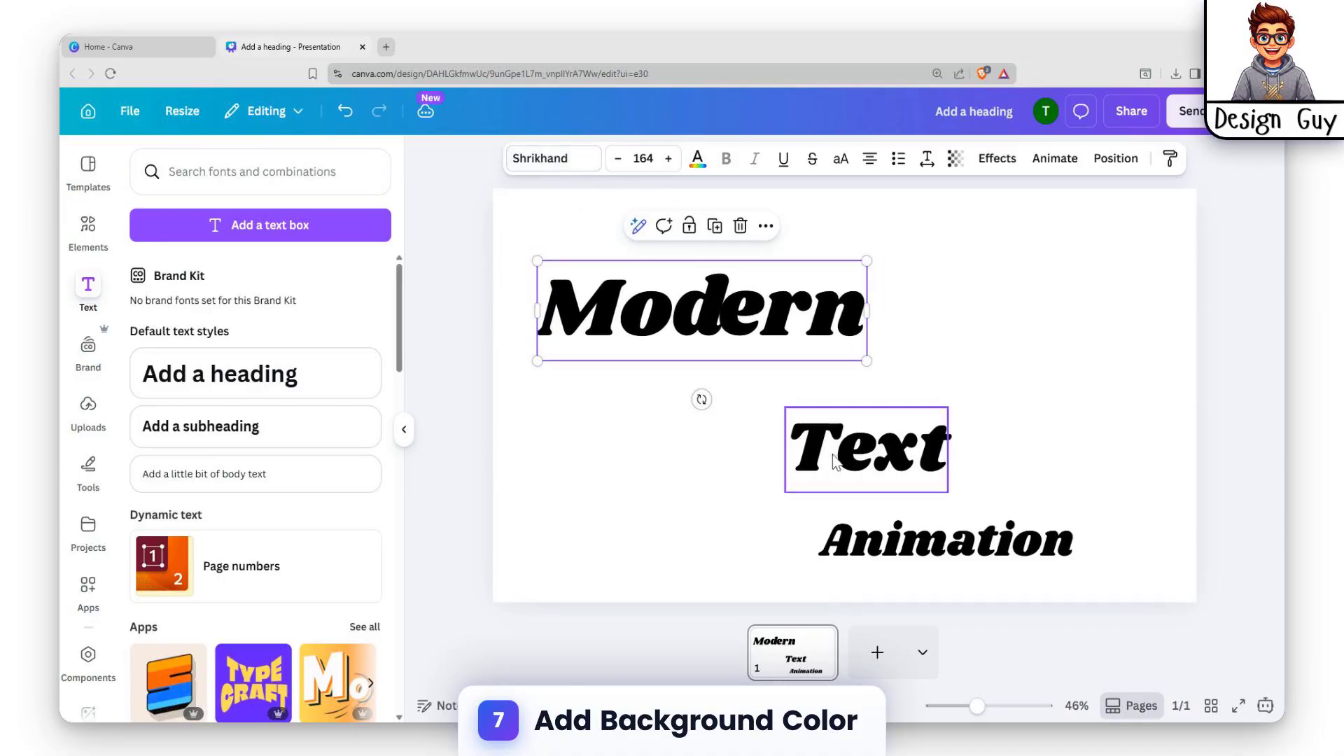
left_click_drag(774, 286, 892, 213)
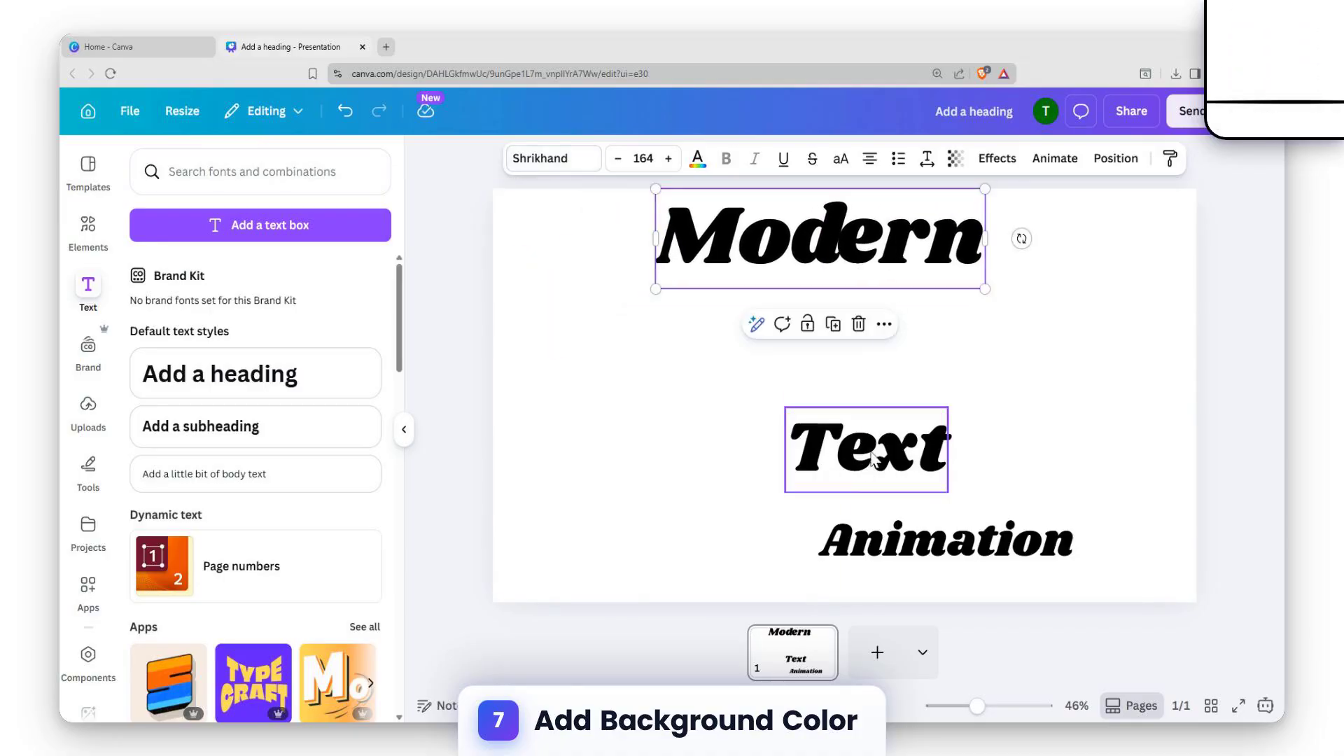
left_click_drag(873, 460, 583, 445)
left_click_drag(892, 524, 999, 541)
left_click(1115, 369)
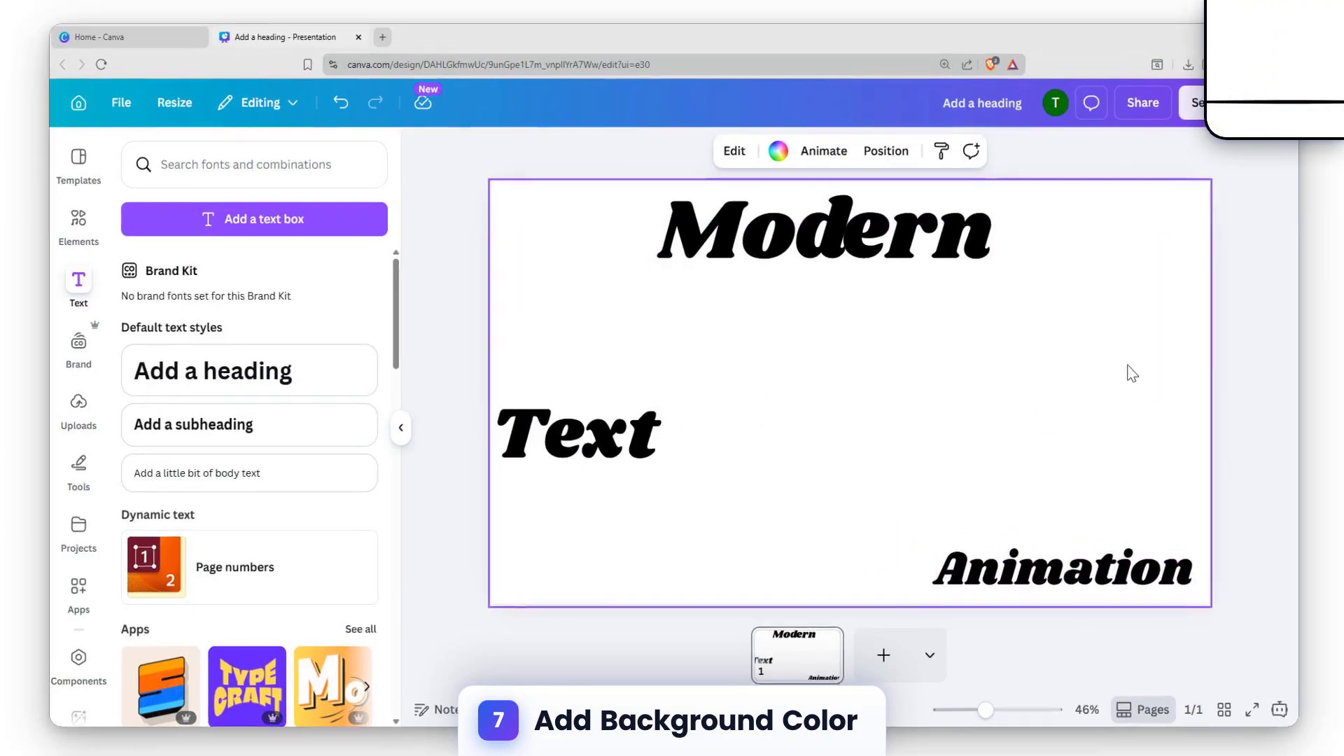
Apply an orange-to-yellow gradient text colour to "Animation"
left_click(634, 438)
left_click(981, 546)
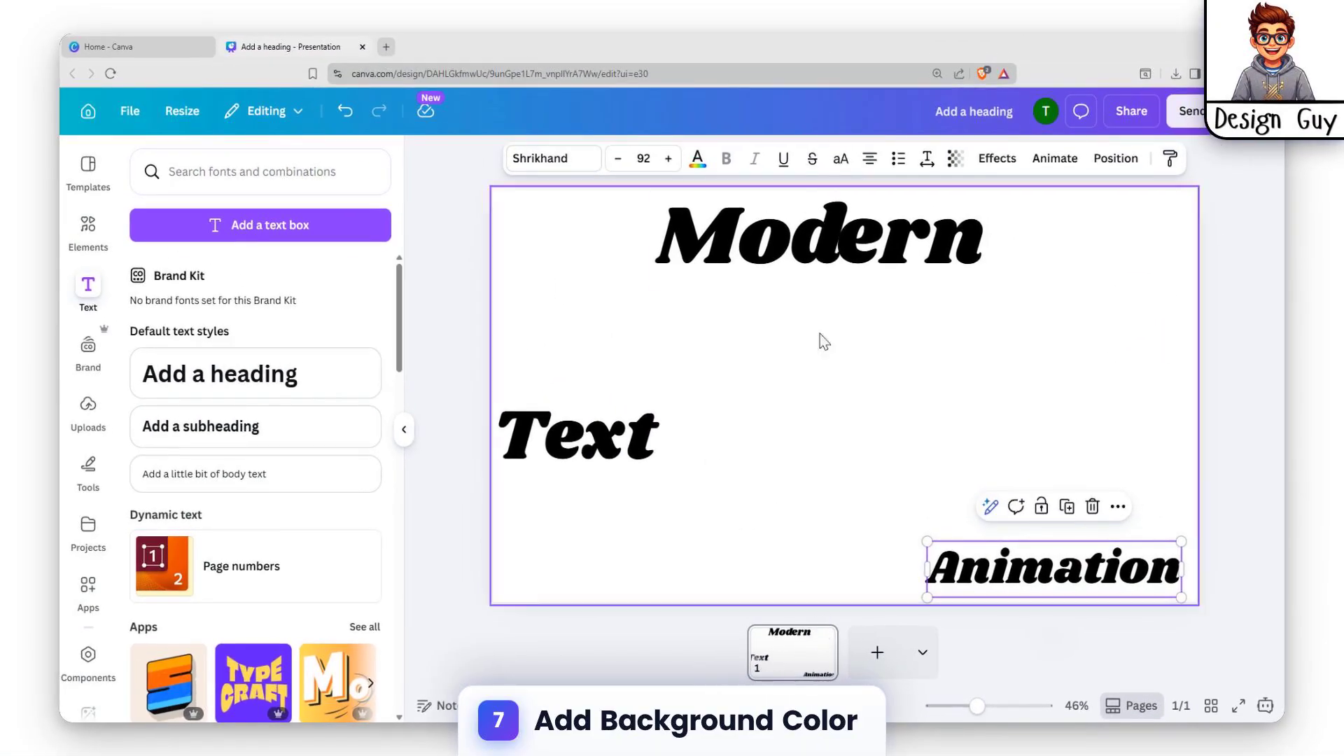
left_click(698, 158)
scroll(231, 546, "down", 2)
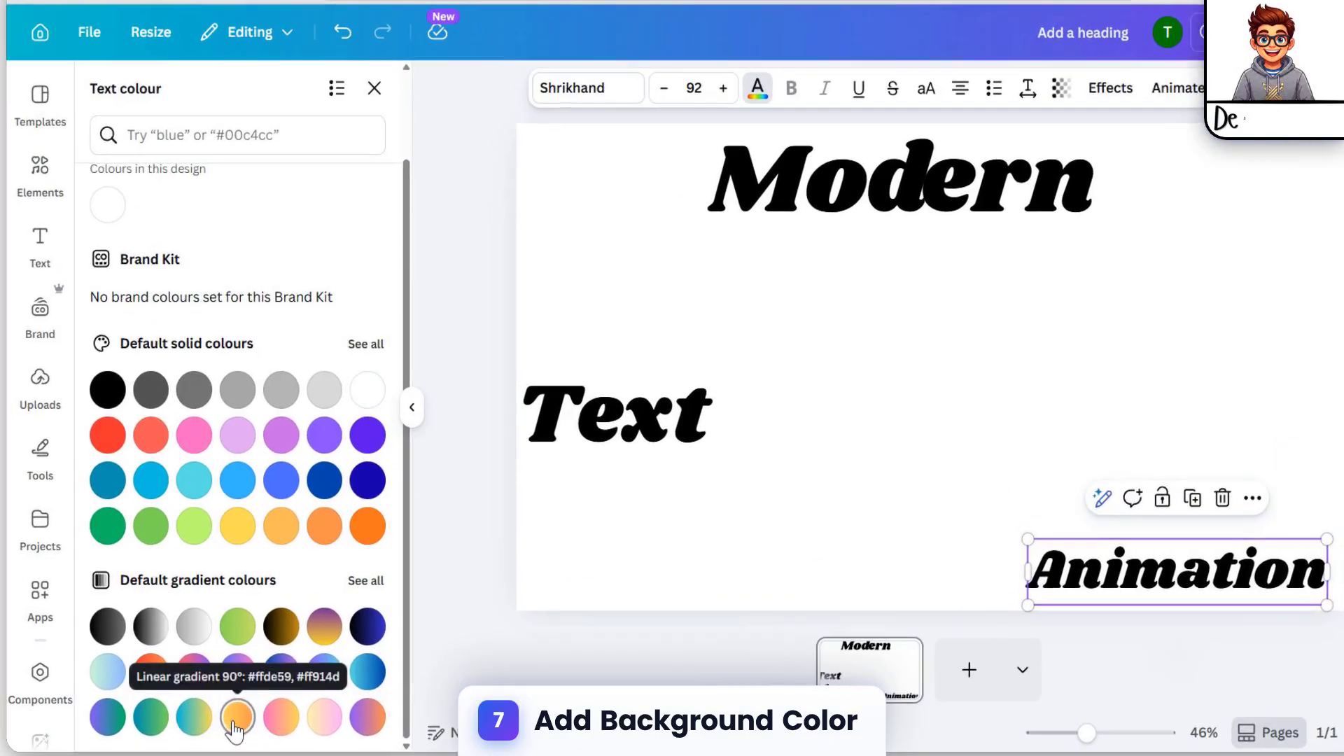
left_click(255, 694)
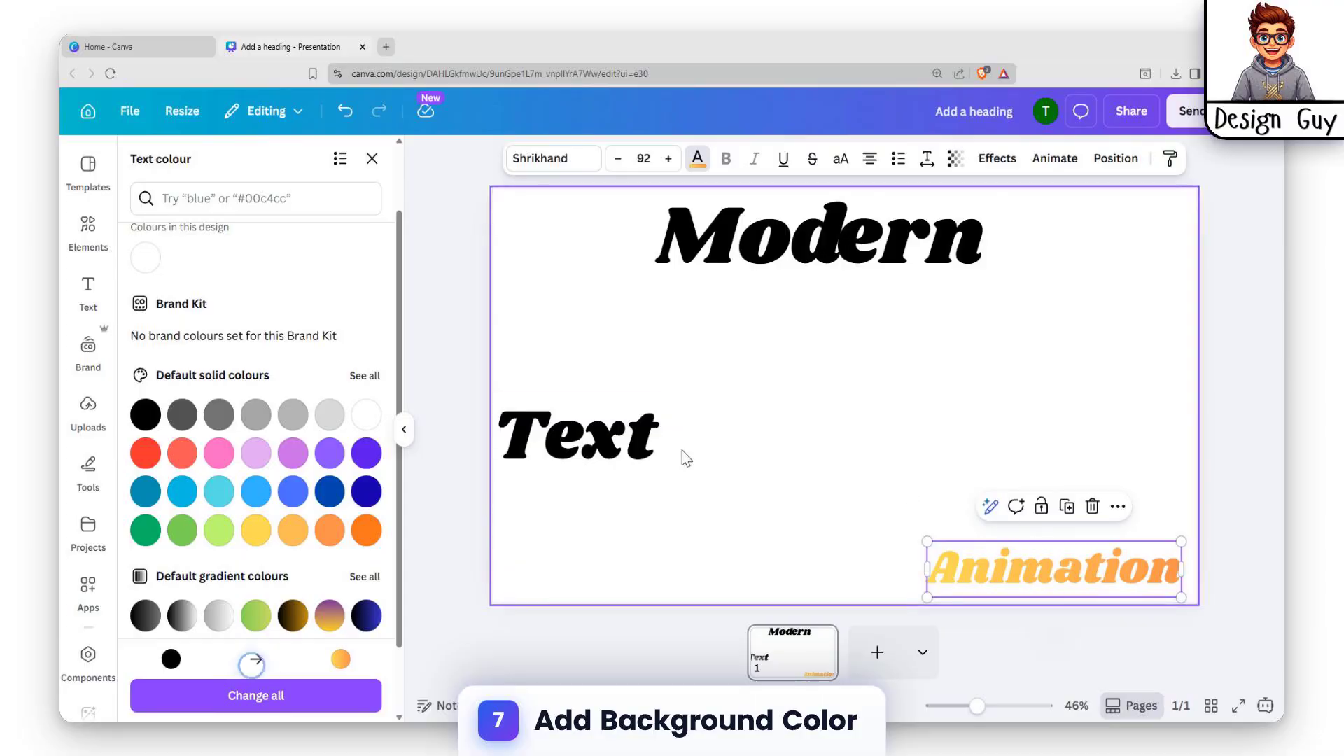
Apply a gradient text colour to "Text"
left_click(623, 478)
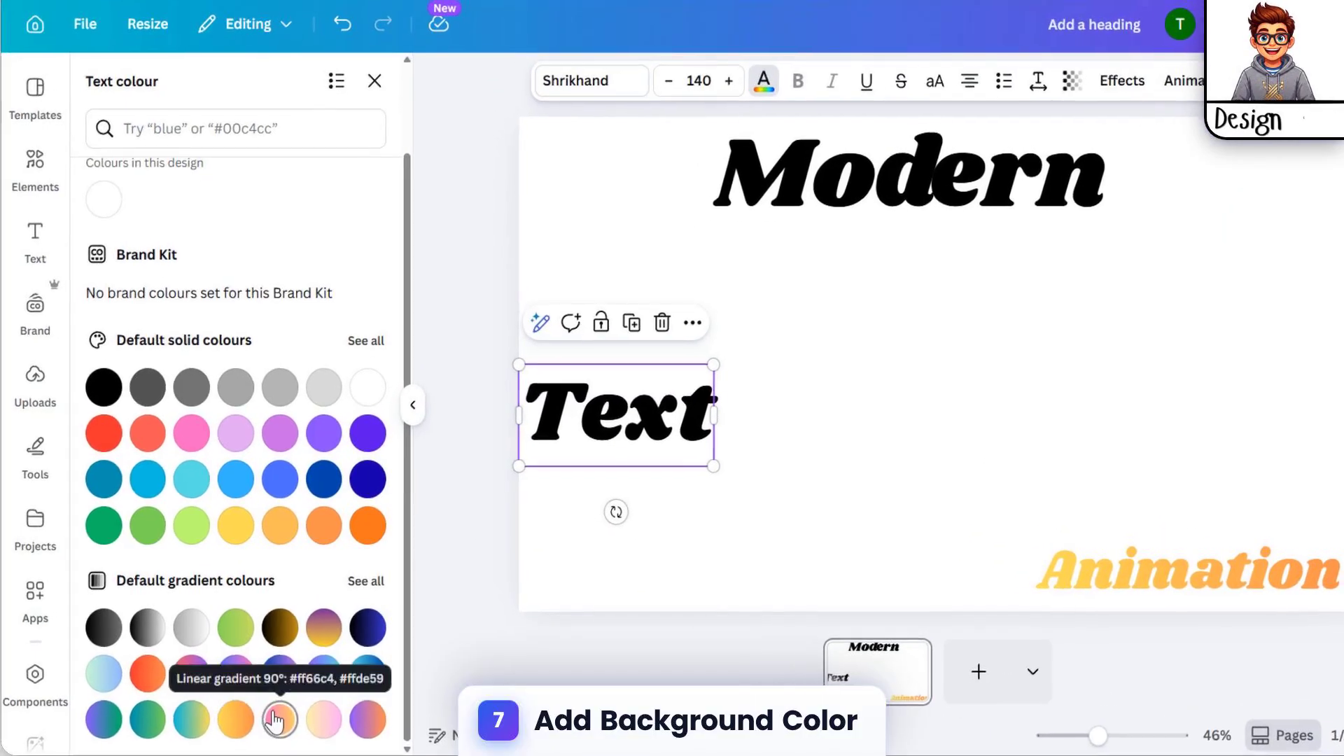
left_click(289, 693)
scroll(336, 553, "down", 2)
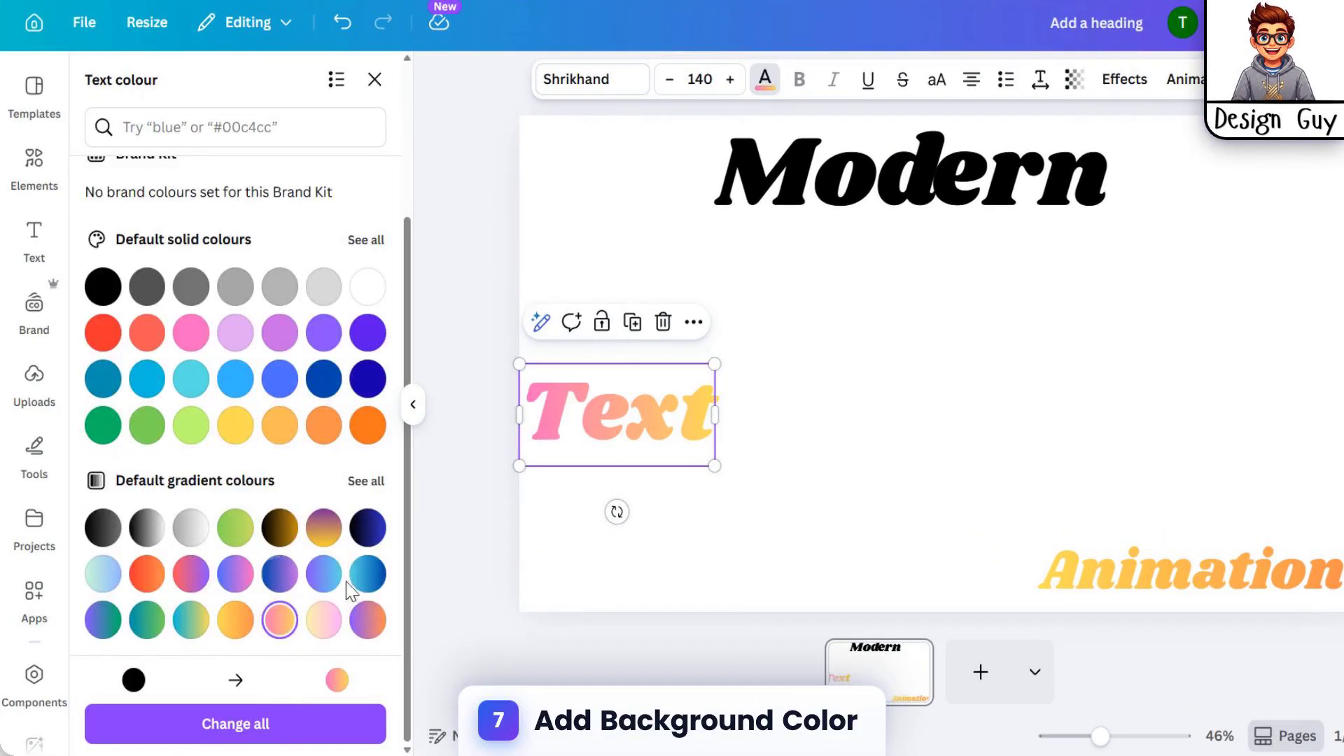
Apply a red-to-orange gradient text colour to "Modern"
left_click(834, 180)
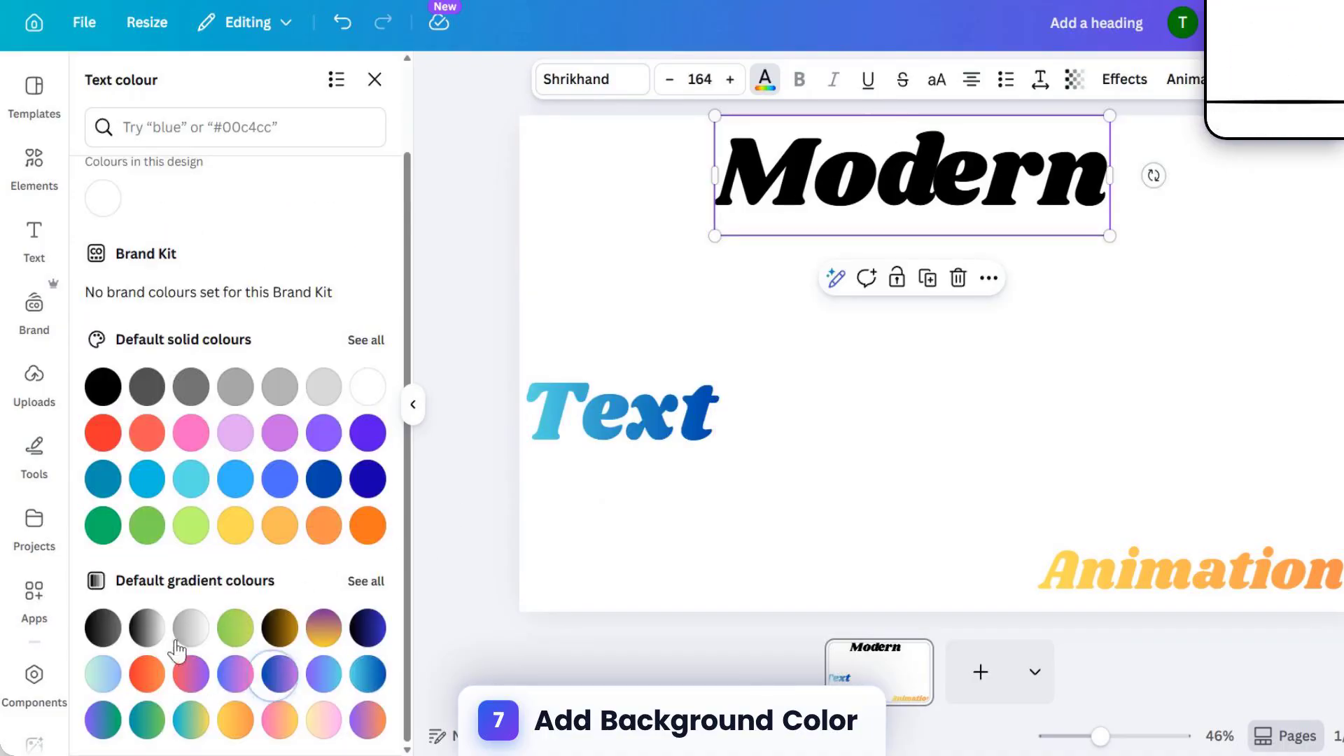
left_click(160, 674)
left_click(721, 399)
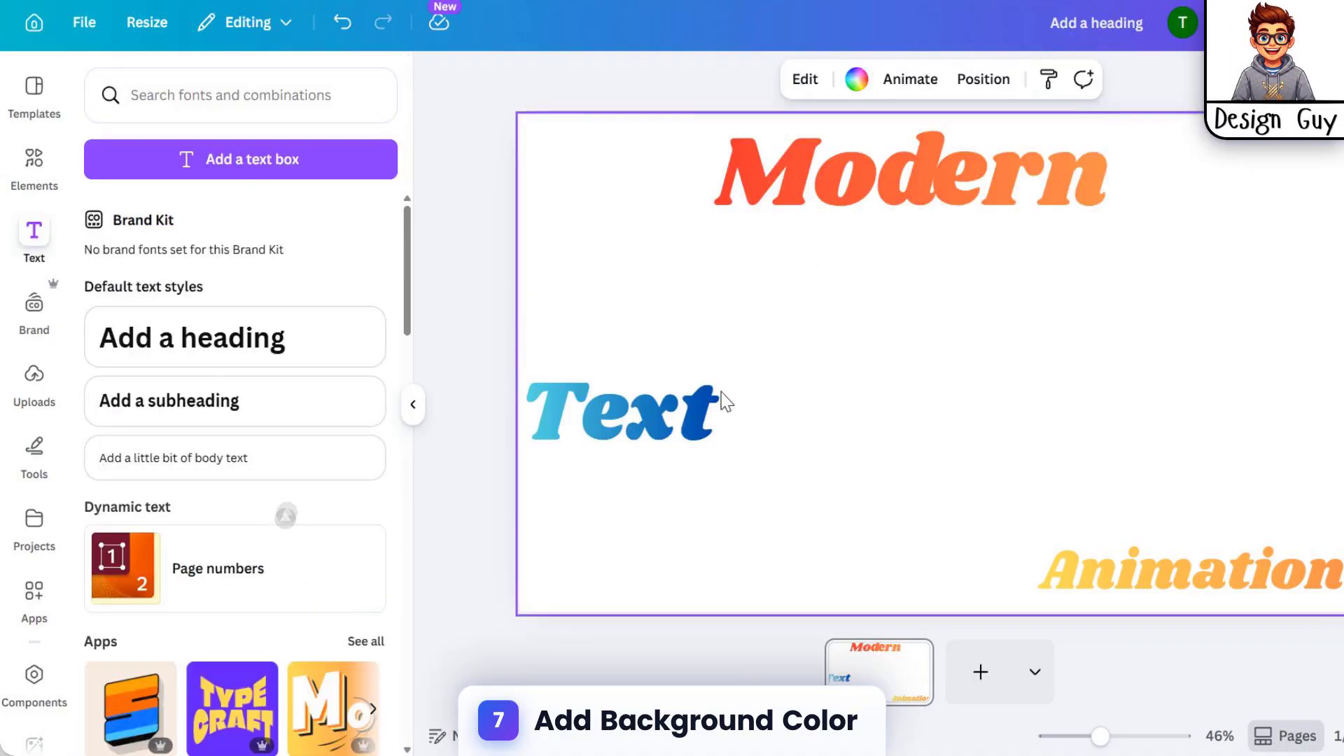
left_click(617, 417)
left_click(1305, 303)
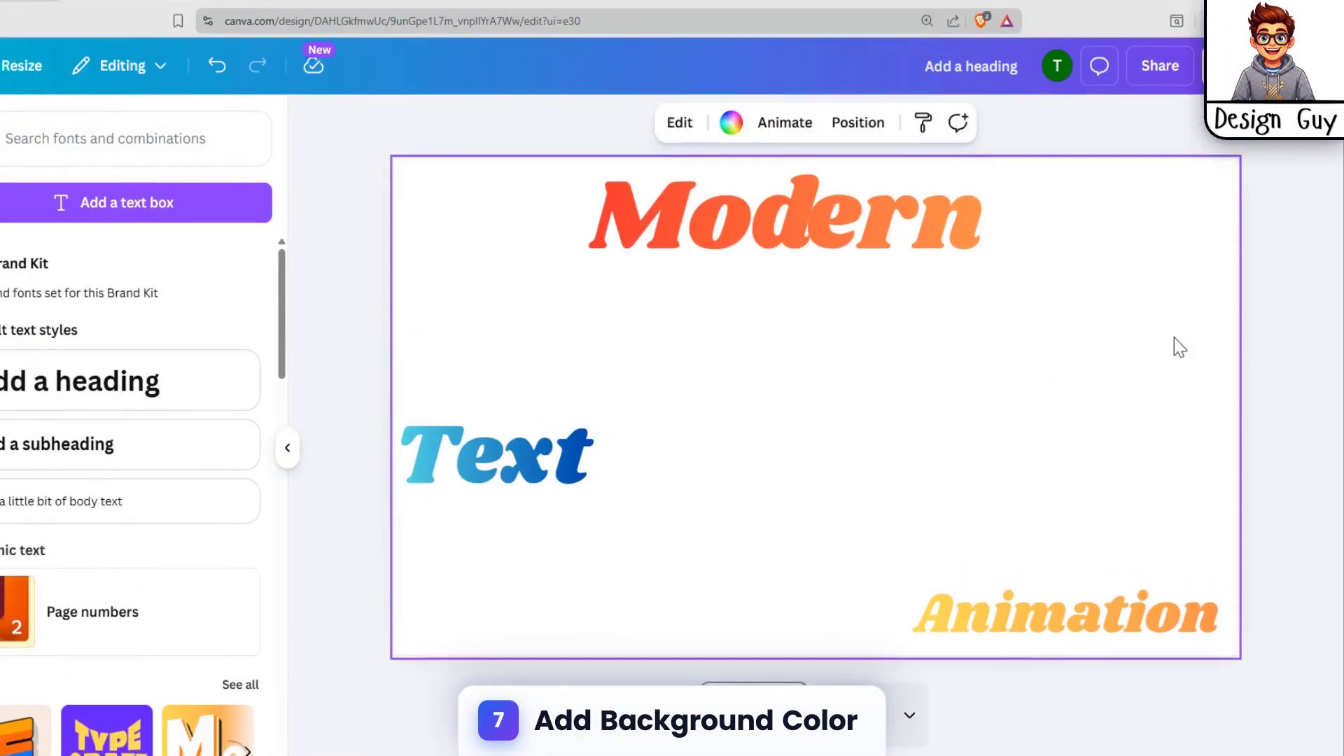
left_click(547, 455)
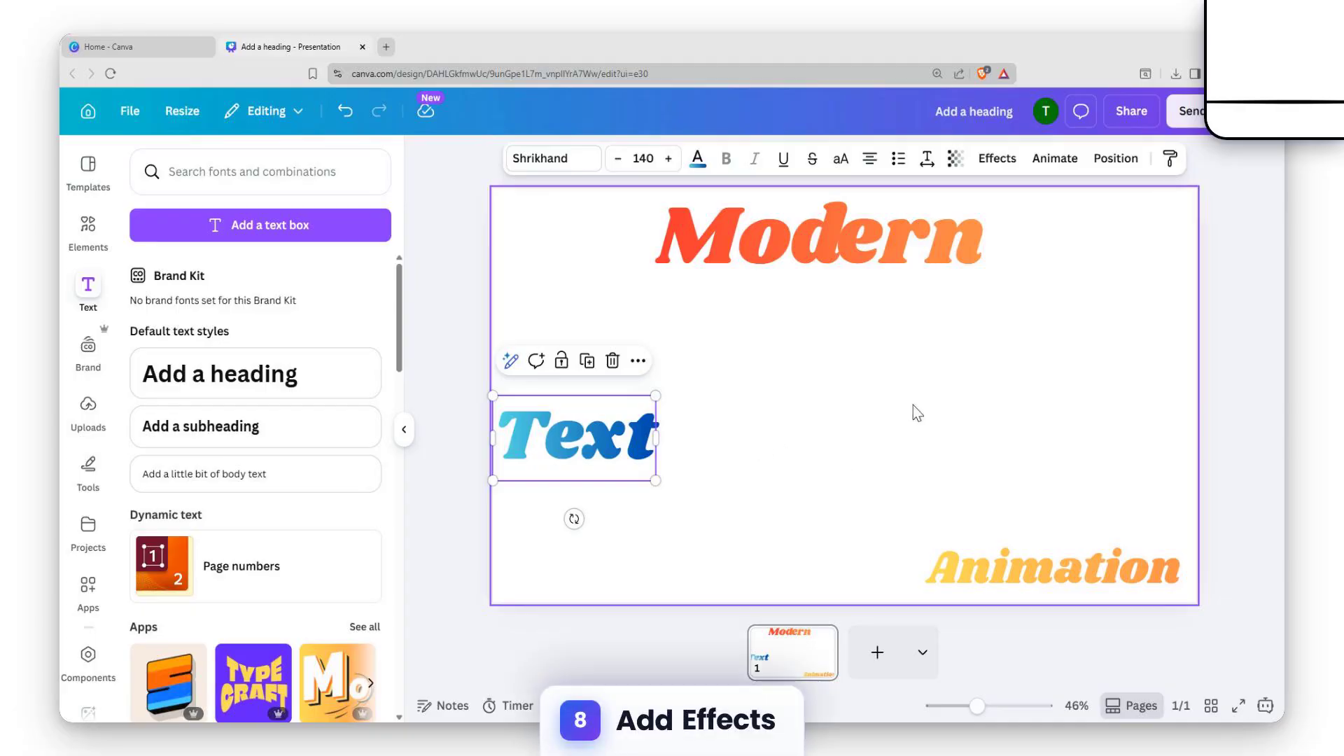
left_click(917, 413)
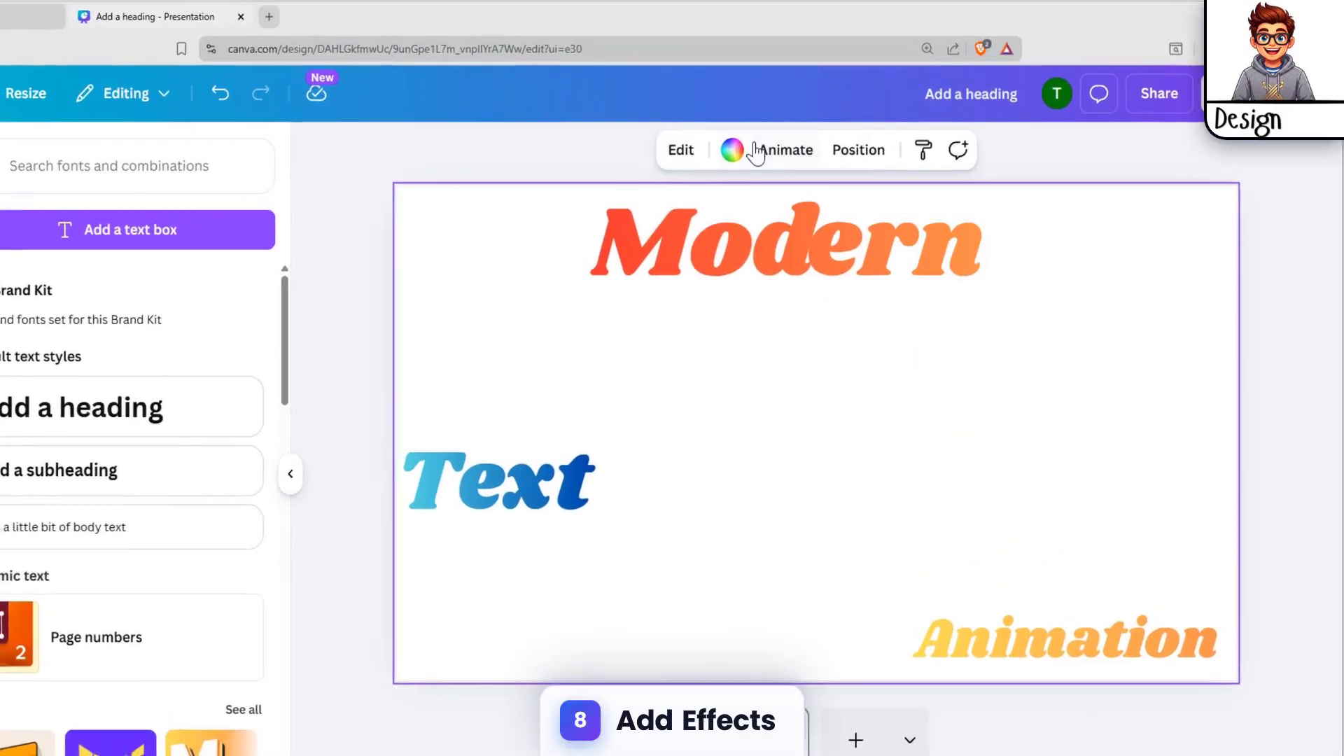
Set the page background to a mint-green-to-blue gradient colour
left_click(819, 159)
left_click(774, 159)
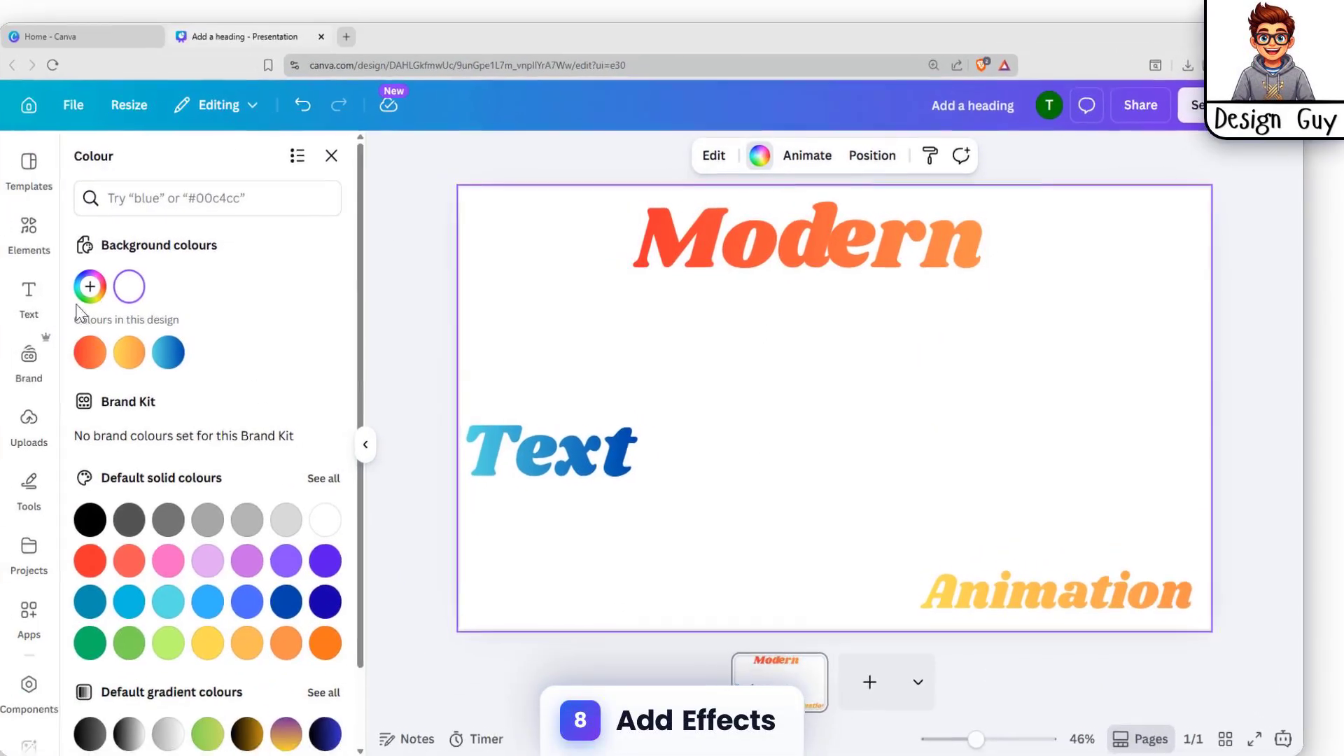
scroll(196, 412, "down", 2)
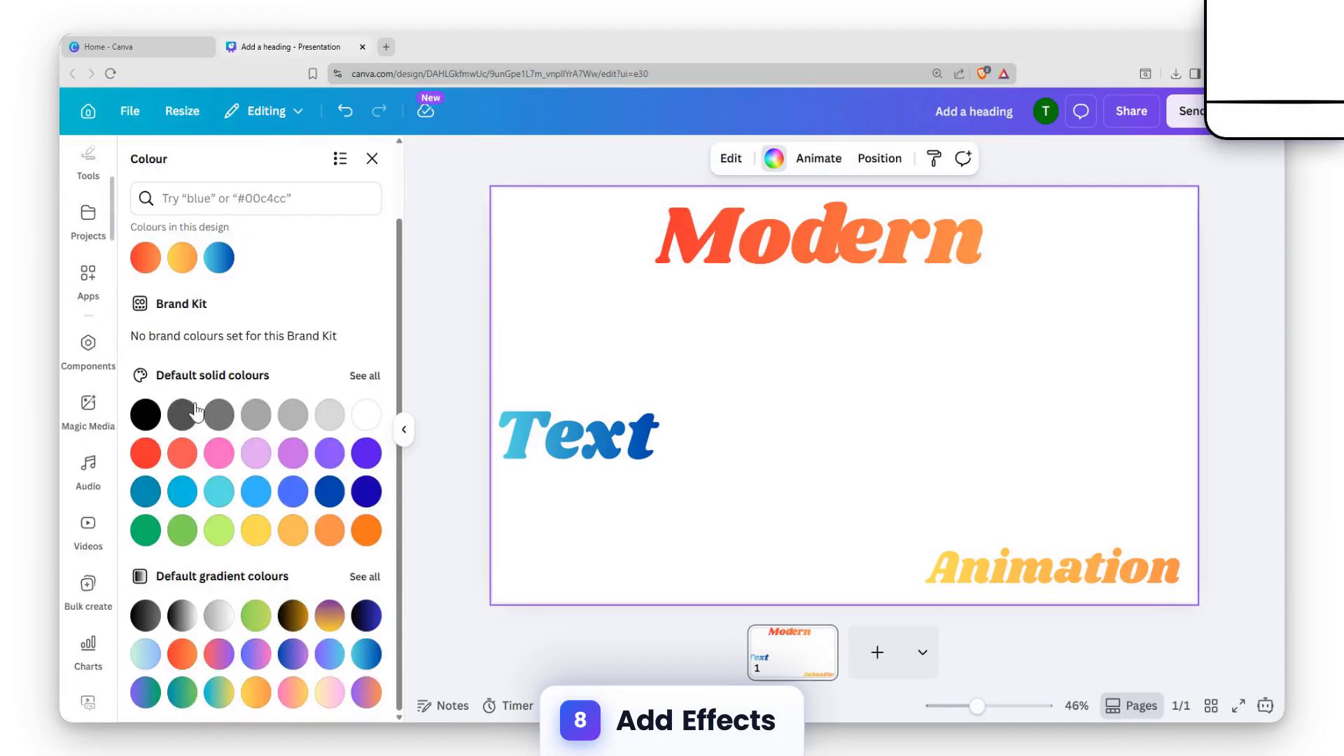
scroll(176, 435, "up", 2)
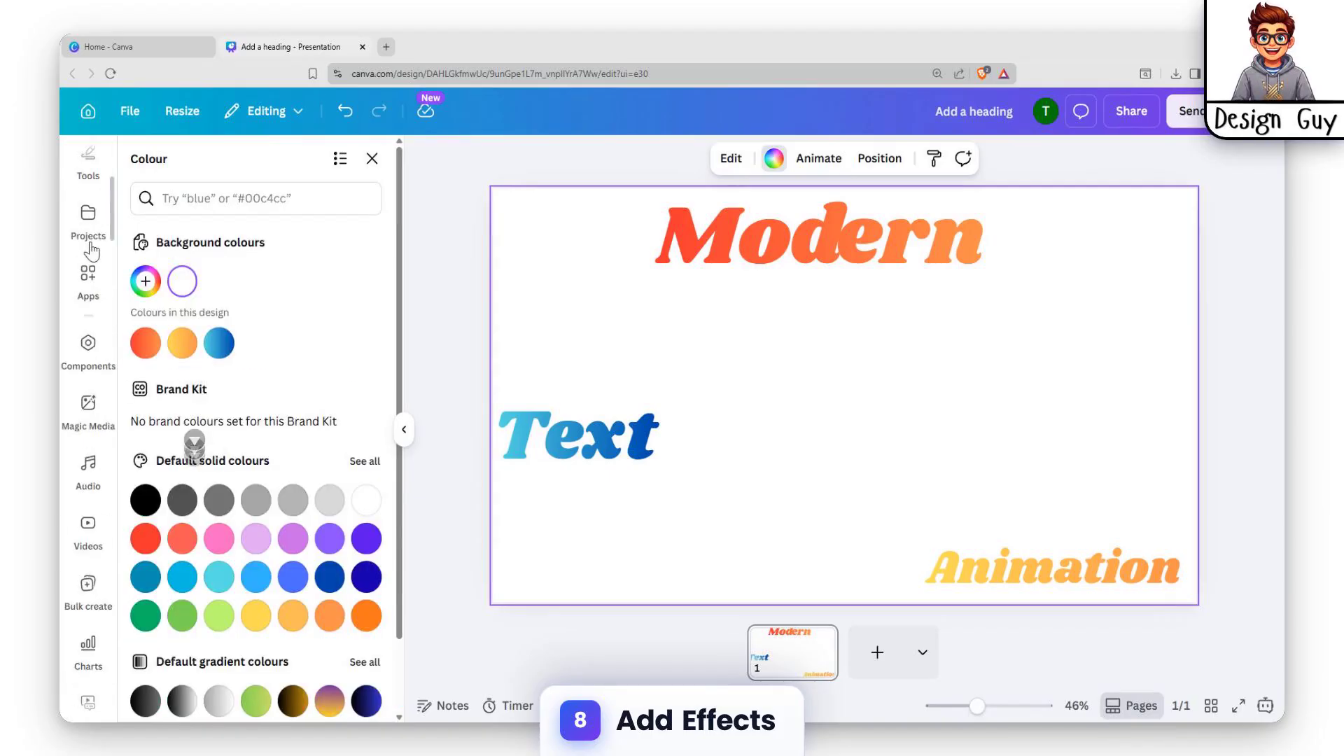
scroll(221, 581, "down", 2)
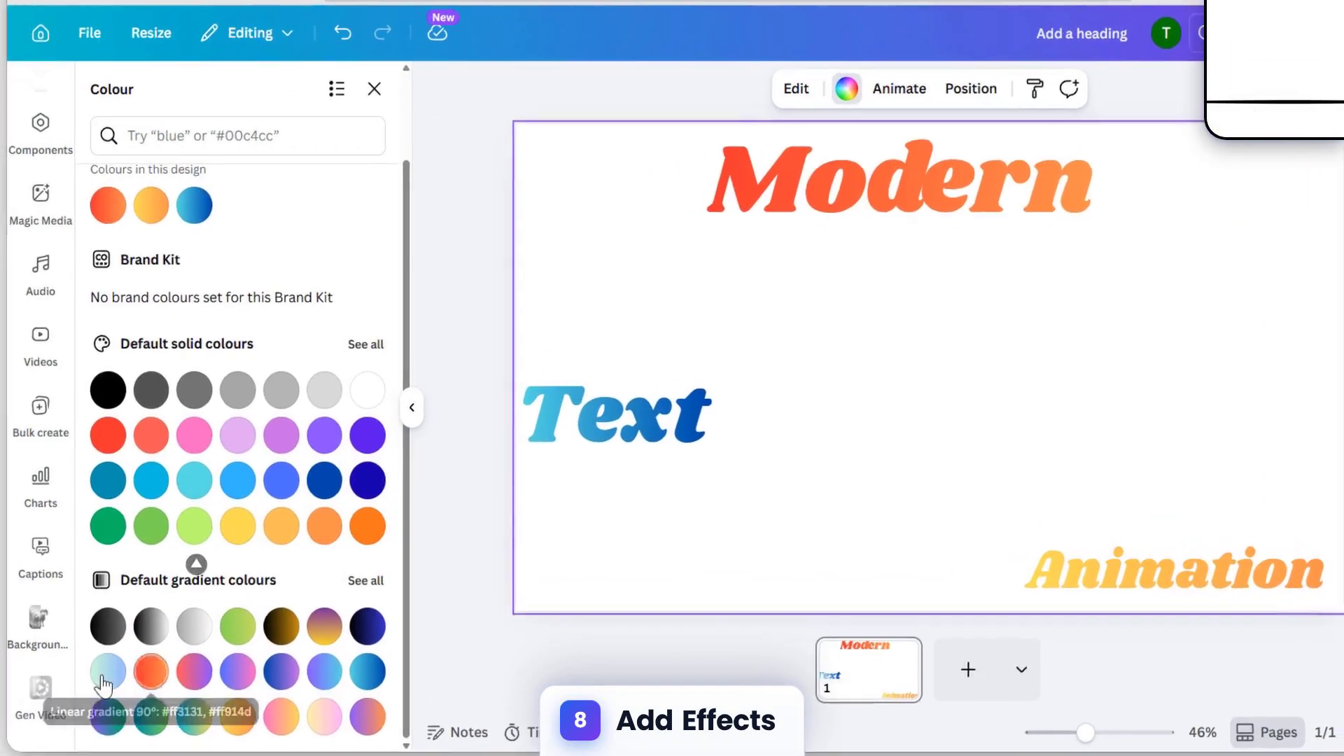
left_click(148, 651)
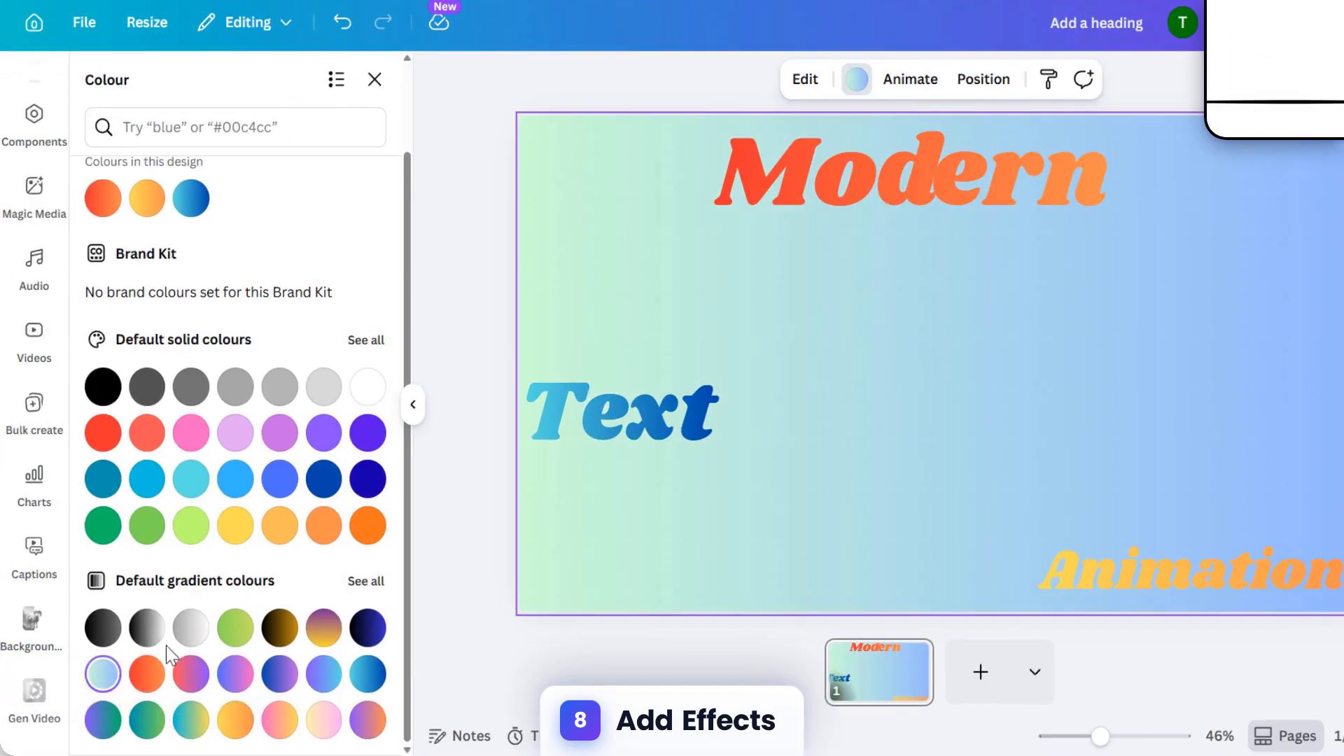
Change the page background gradient to the radial style
left_click(979, 208)
left_click(1036, 287)
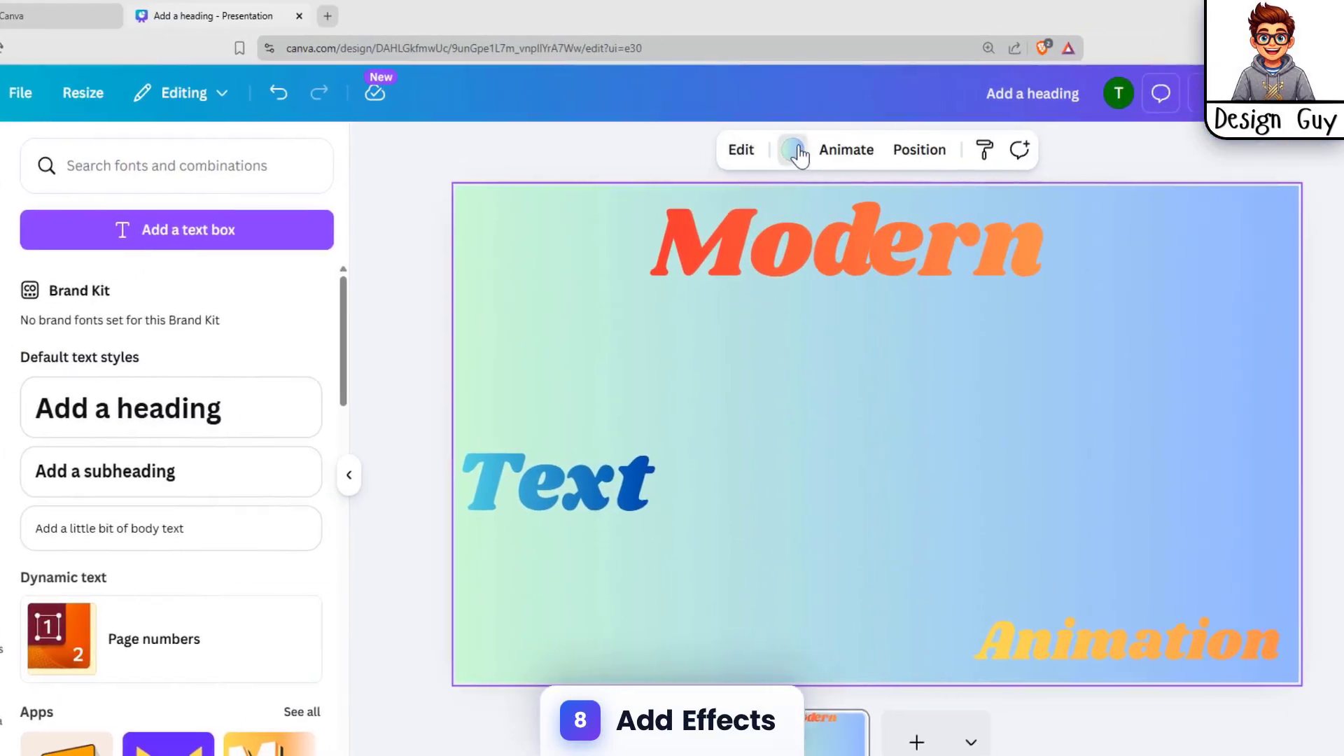
left_click(857, 79)
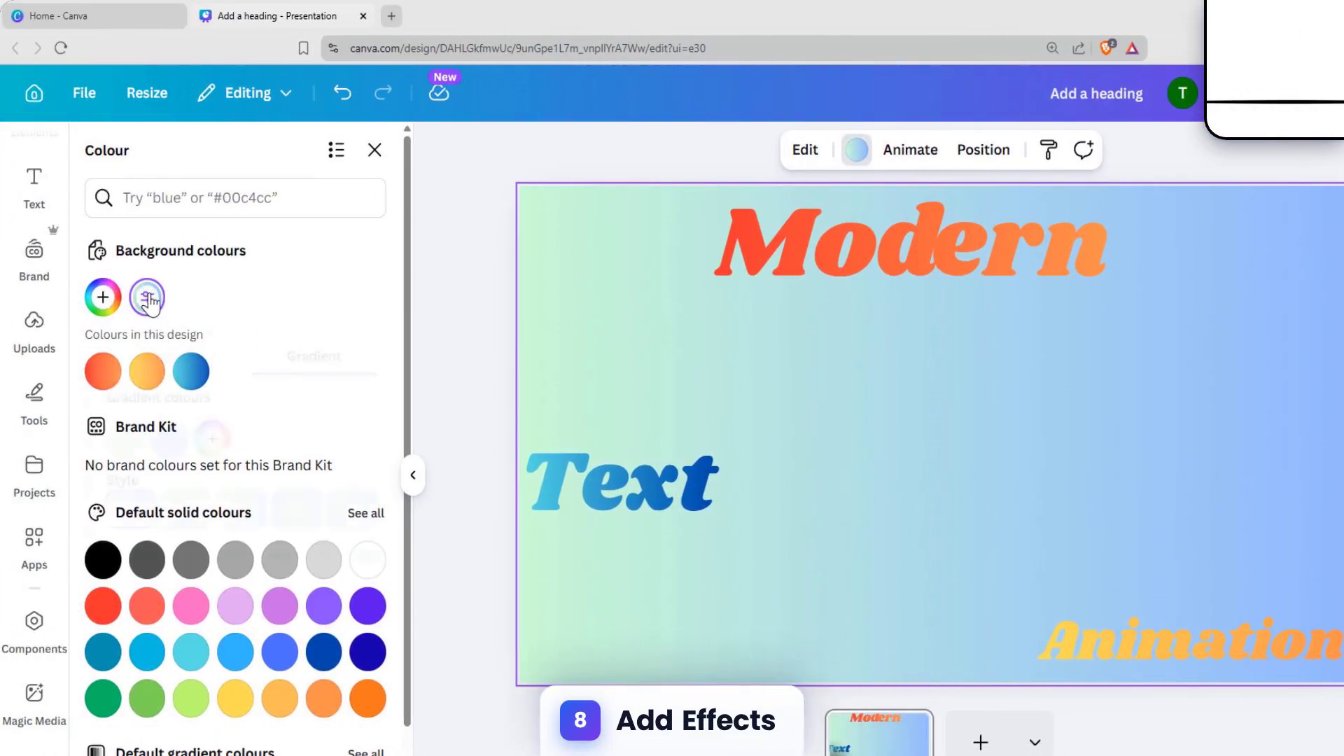
left_click(125, 297)
left_click(277, 512)
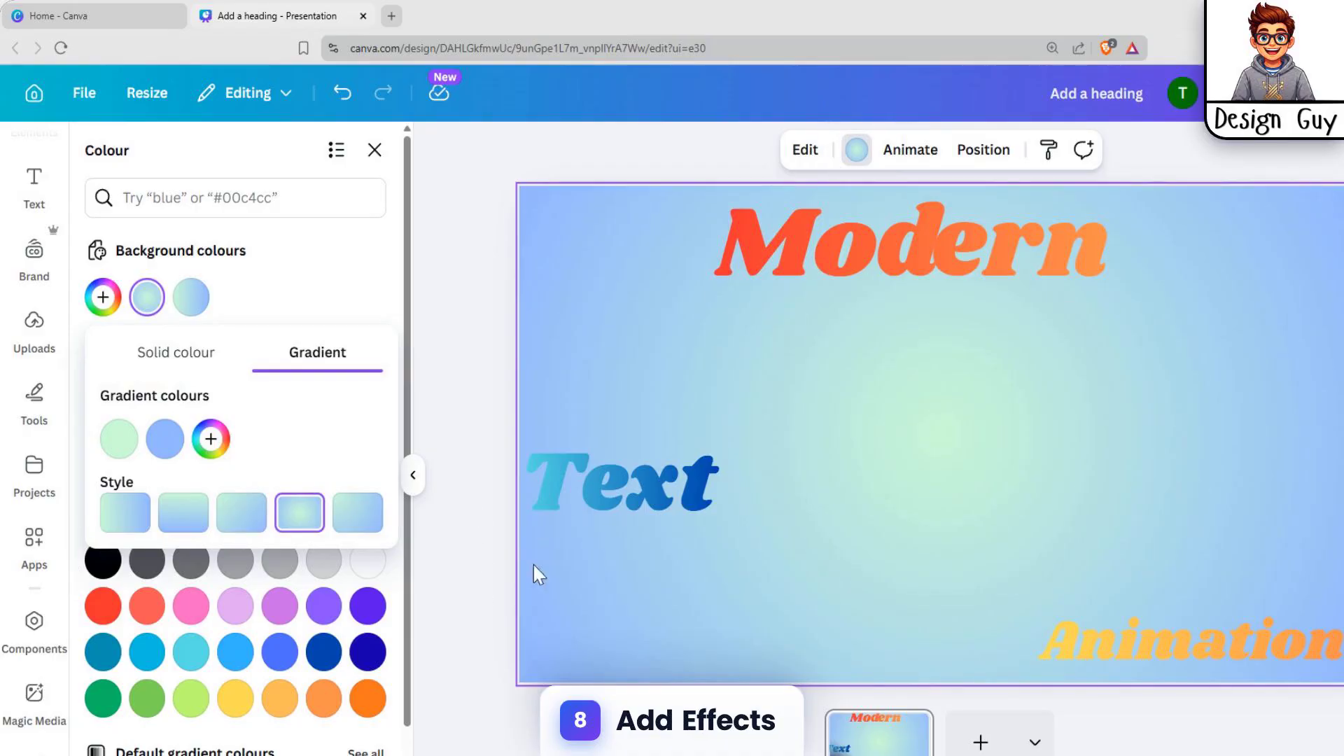
left_click(1165, 334)
left_click(1006, 389)
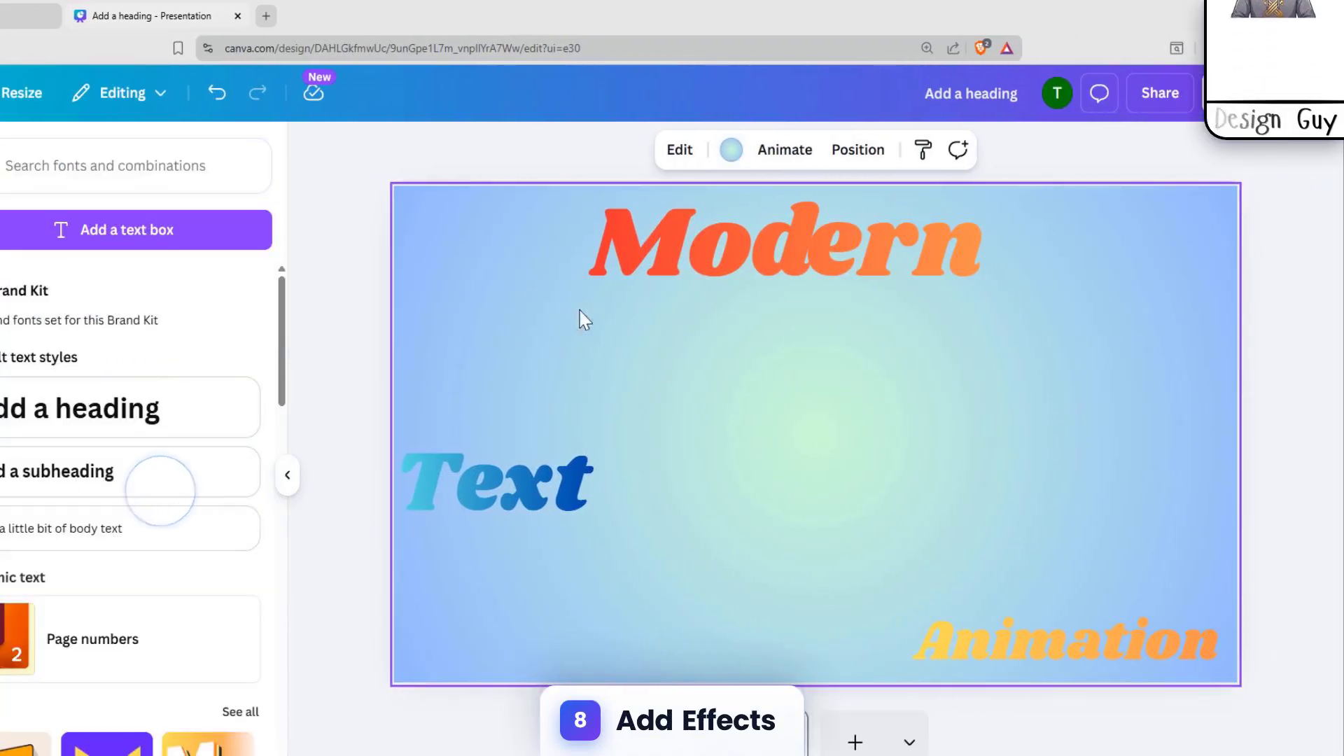
Select all three text elements and apply the Outline effect to them
left_click(498, 482)
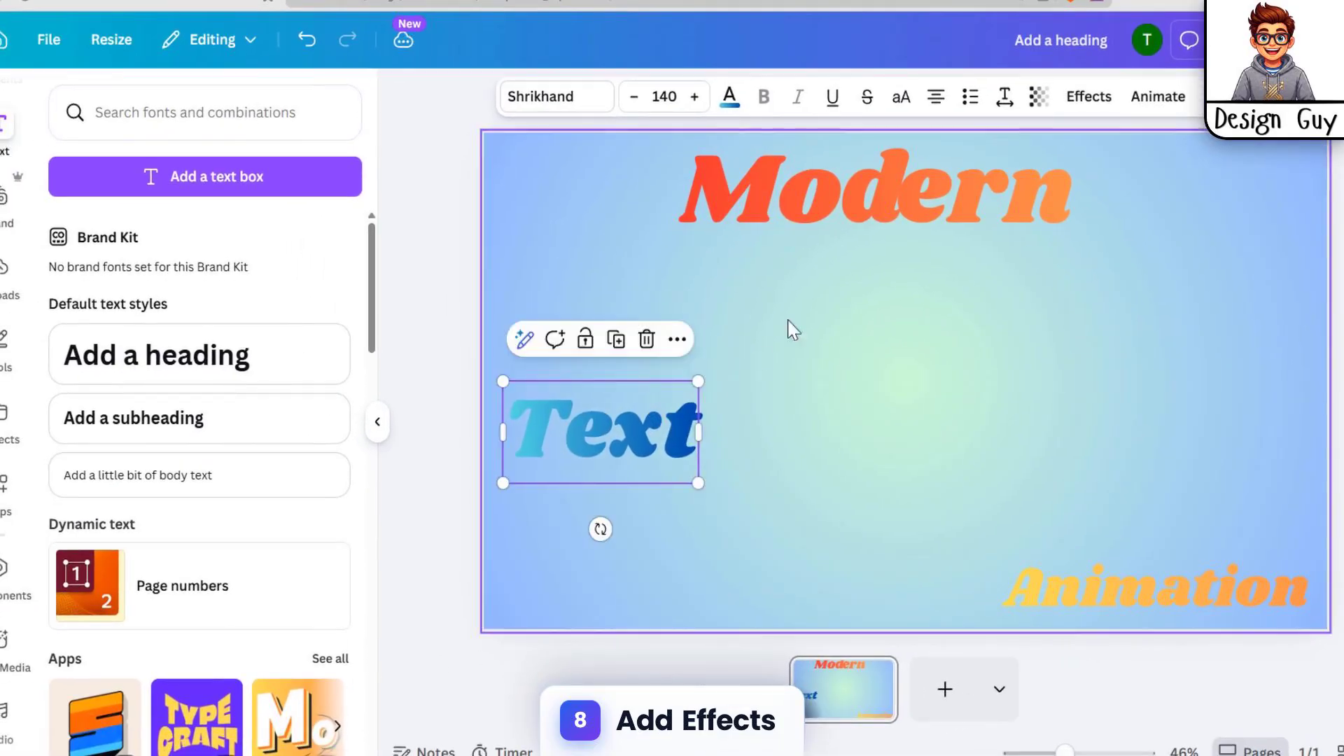
key("ctrl+a")
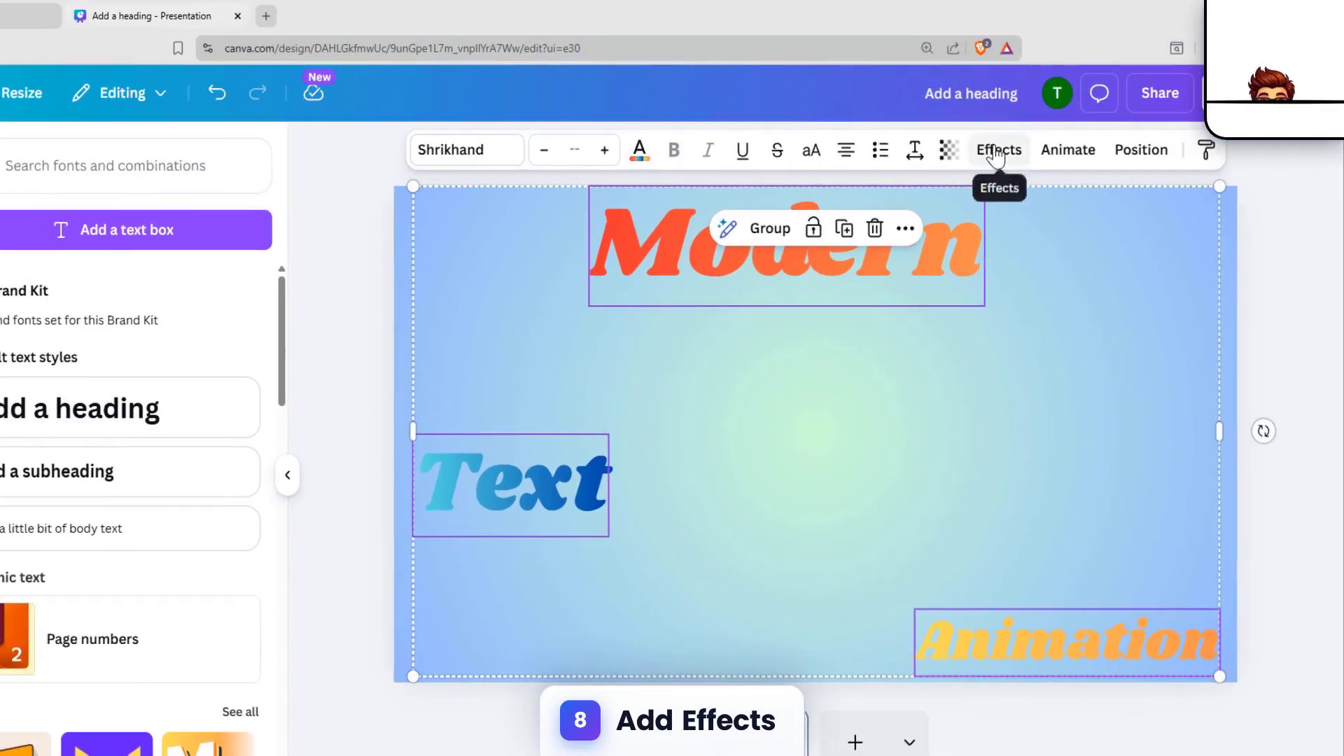
left_click(1089, 96)
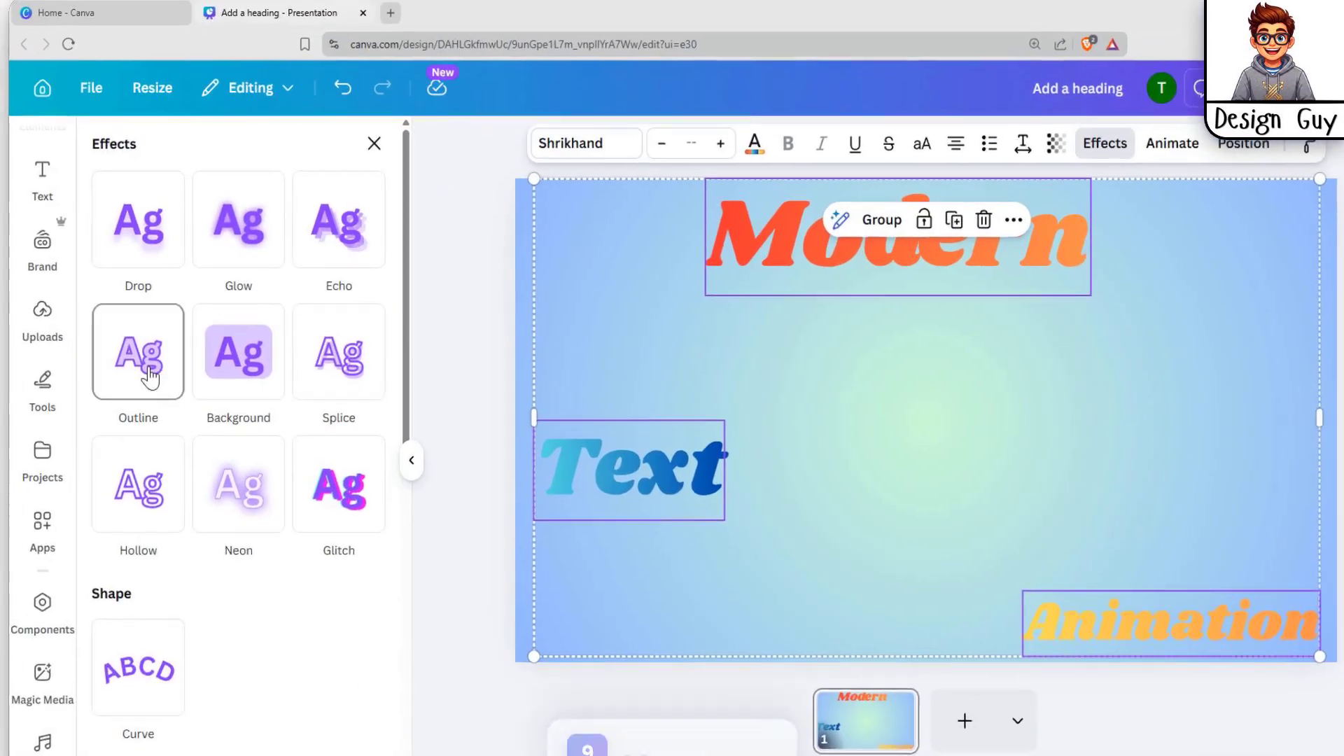
left_click(150, 376)
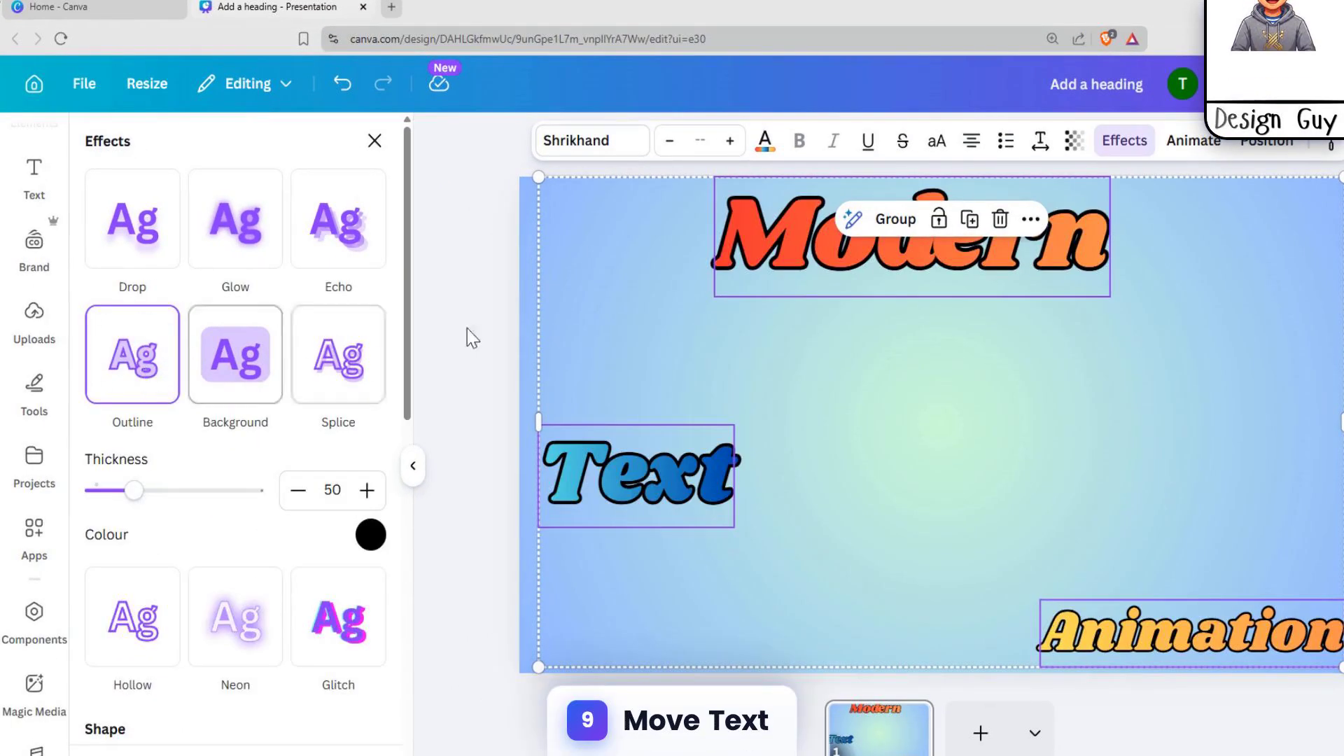
left_click(1201, 364)
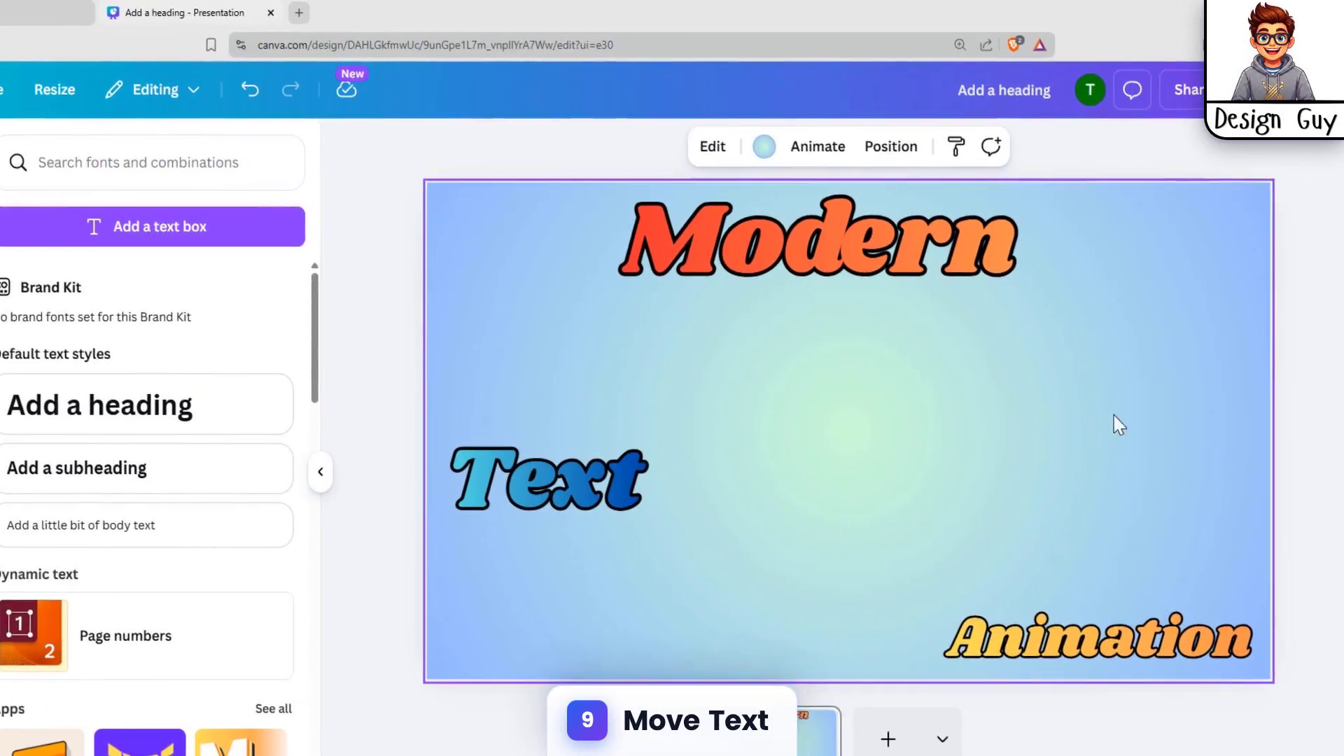
Duplicate the page to create a second page
left_click(1087, 338)
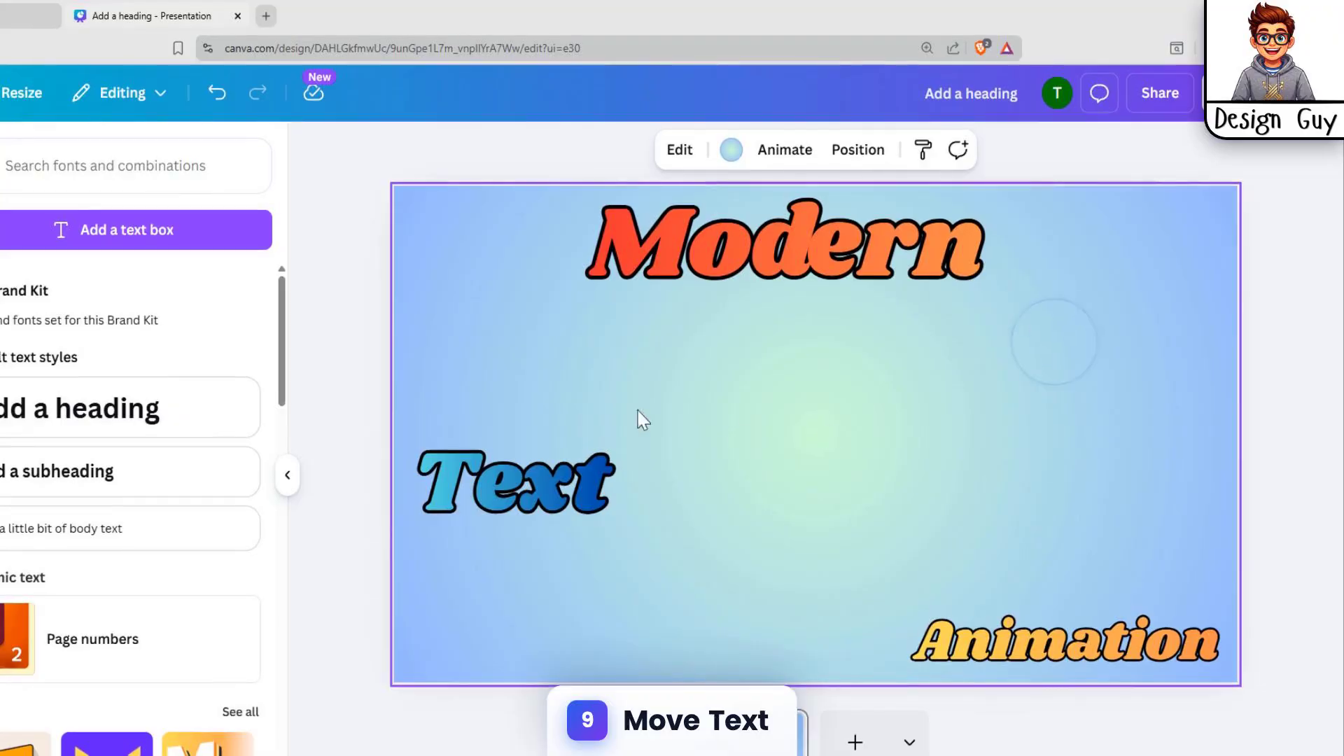
left_click(757, 737)
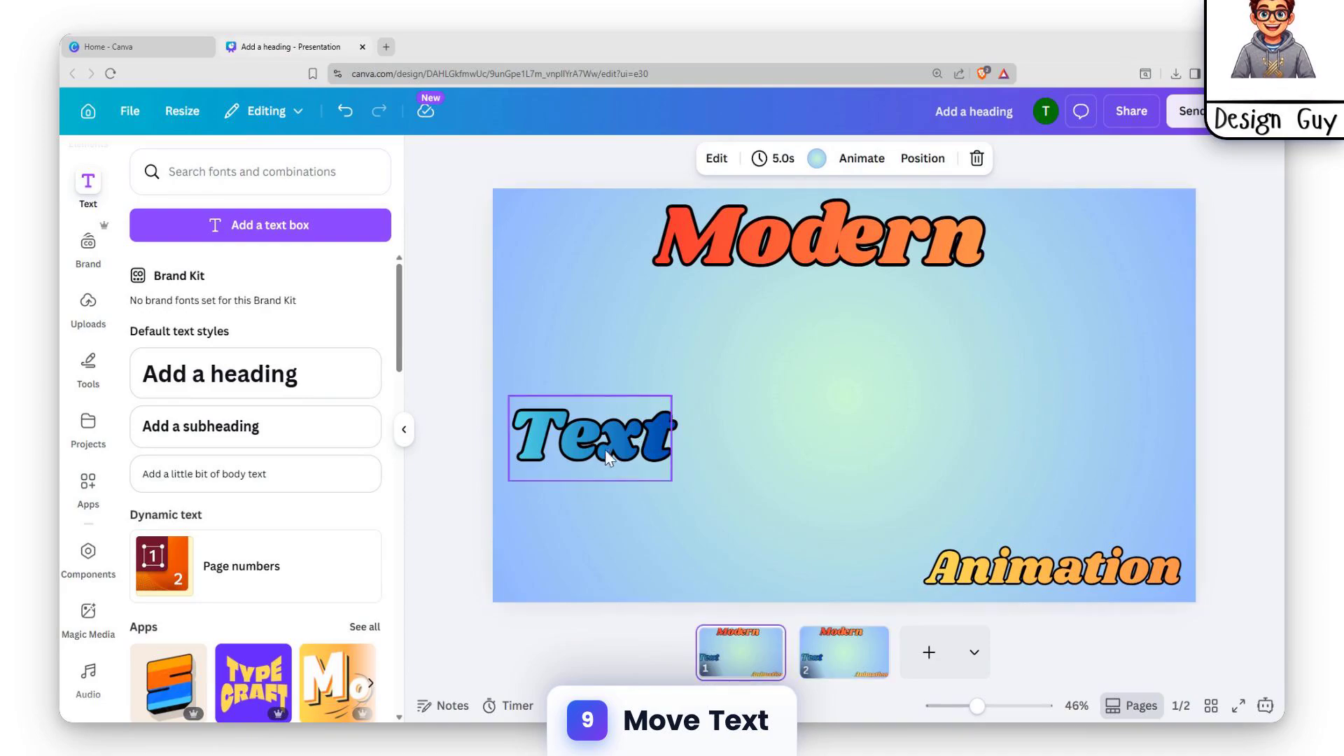
On the first page, move Text, Modern and Animation mostly off the canvas edges
left_click_drag(609, 445, 560, 430)
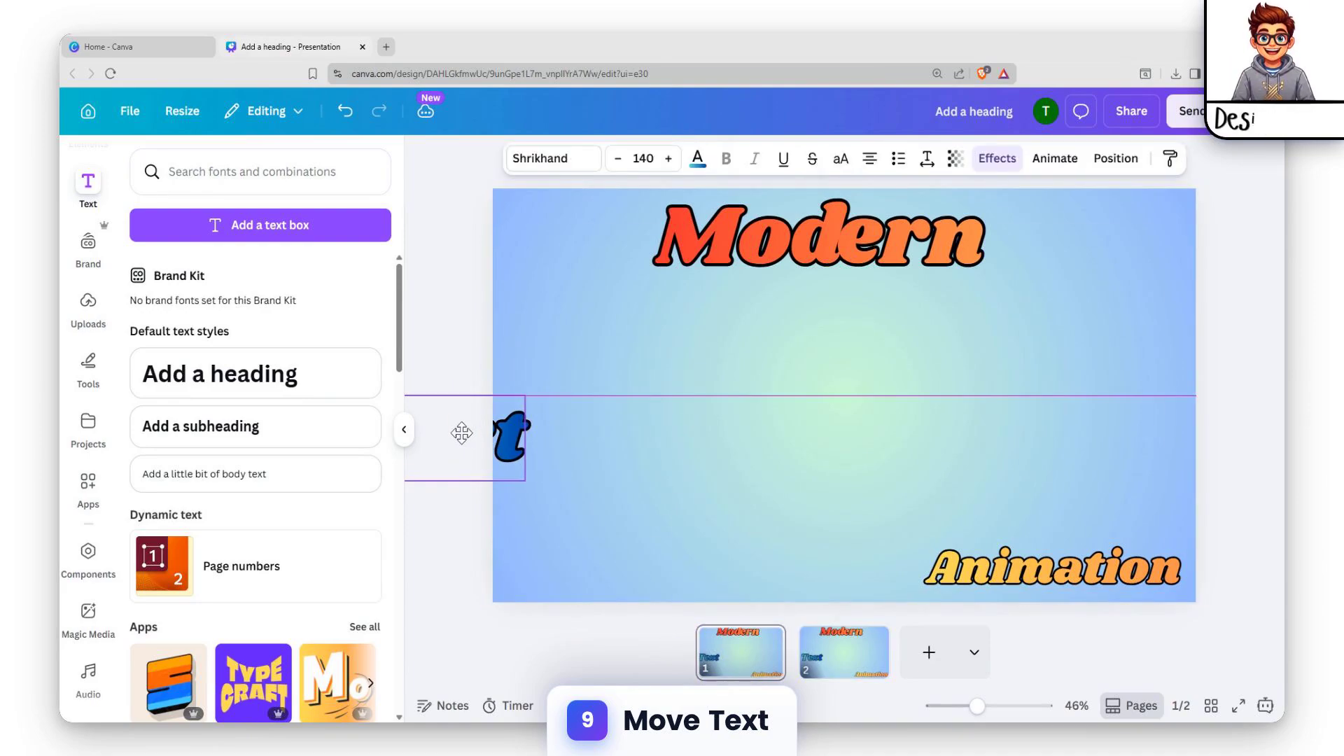
left_click_drag(849, 247, 880, 180)
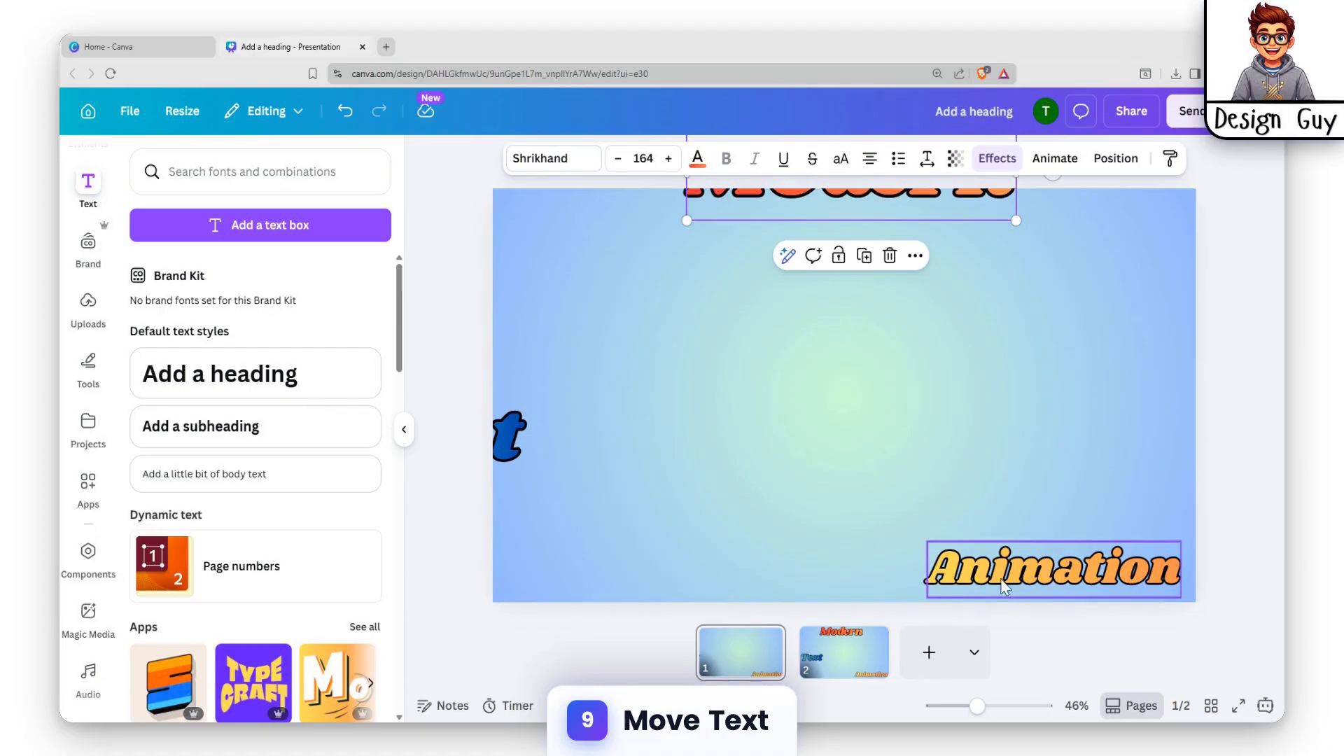
left_click_drag(1004, 586, 1132, 564)
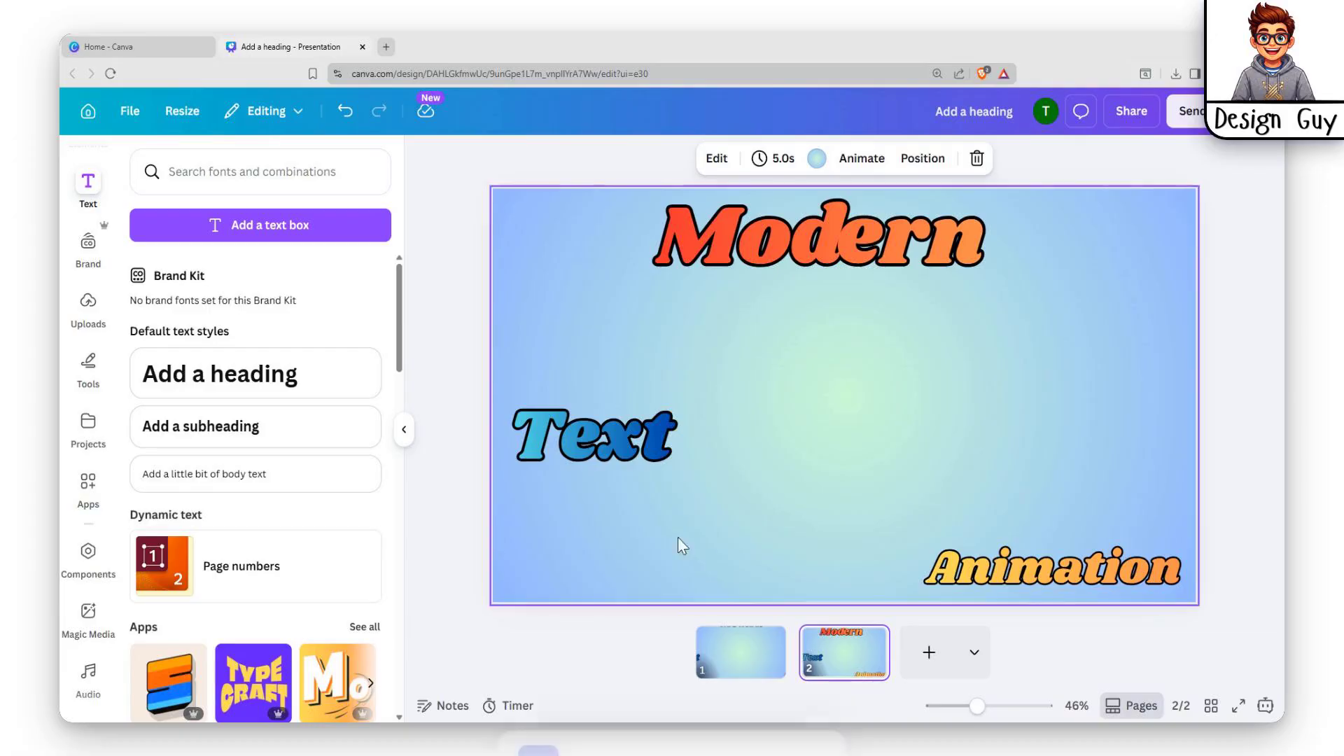
On the second page, move Modern, Text and Animation into a centred vertical stack
left_click_drag(837, 253, 847, 329)
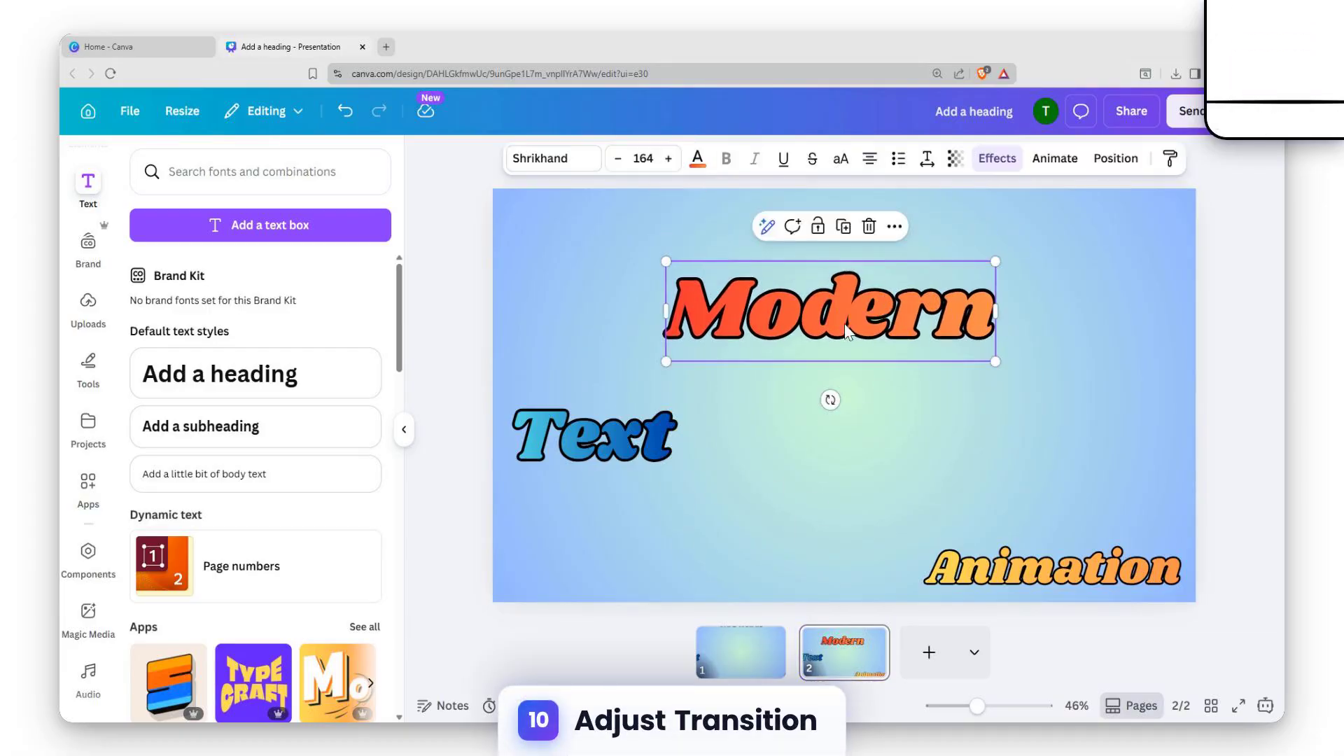
left_click_drag(571, 451, 817, 438)
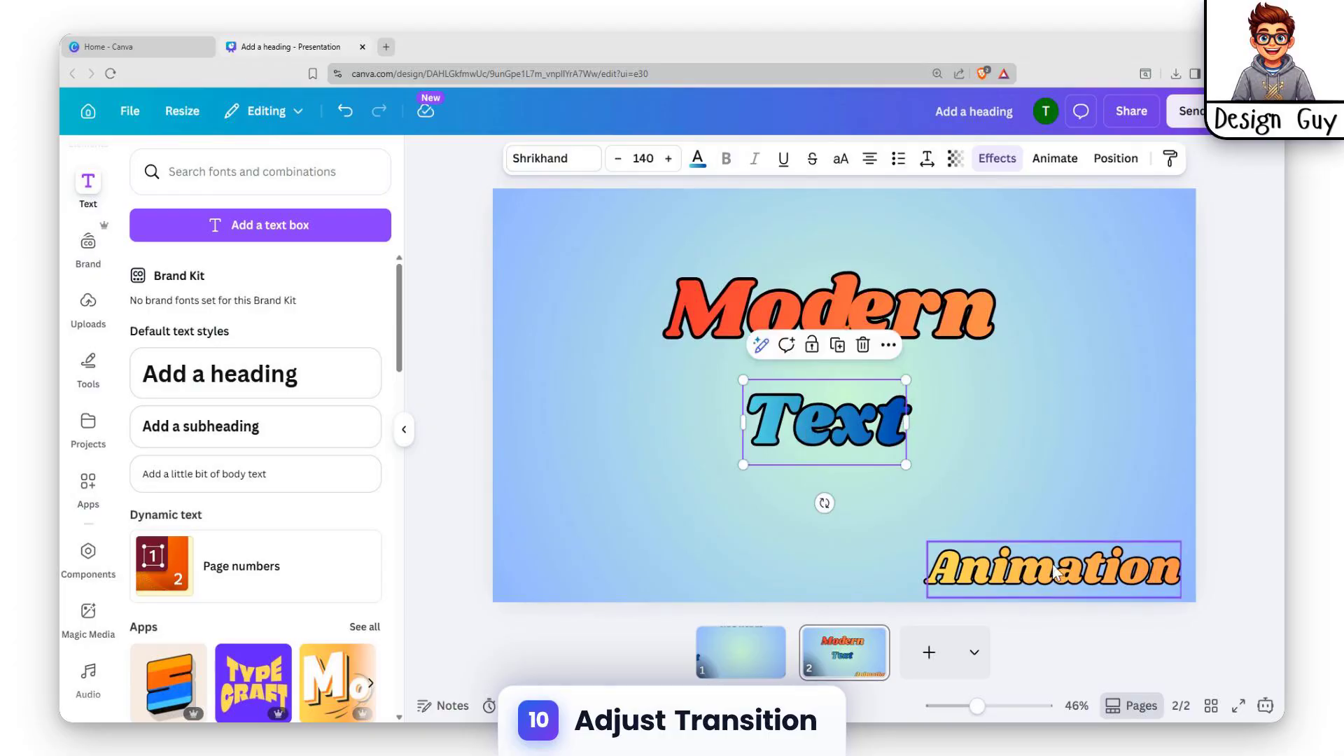
left_click_drag(1065, 591, 844, 555)
left_click(845, 556)
left_click(815, 595)
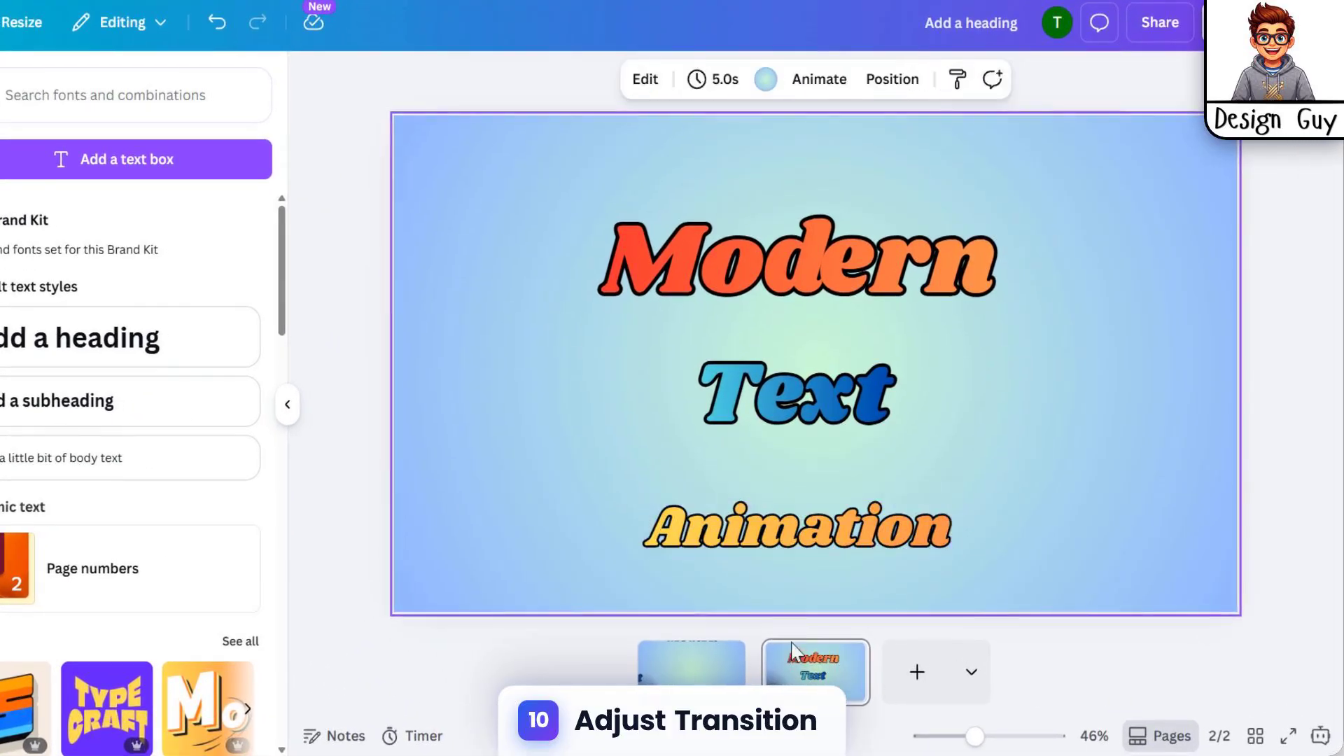
Add a Match & Move transition between the two pages with a duration of 2.5 seconds
left_click(672, 679)
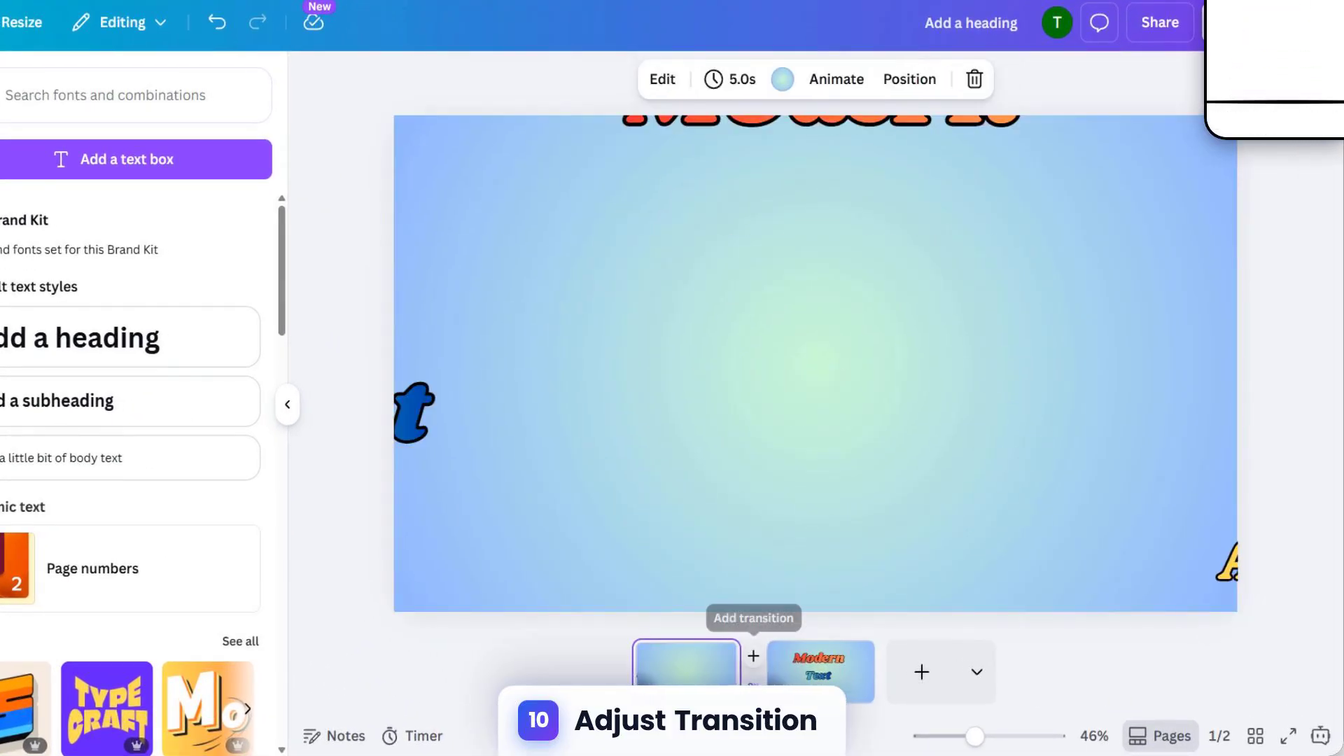
left_click(753, 656)
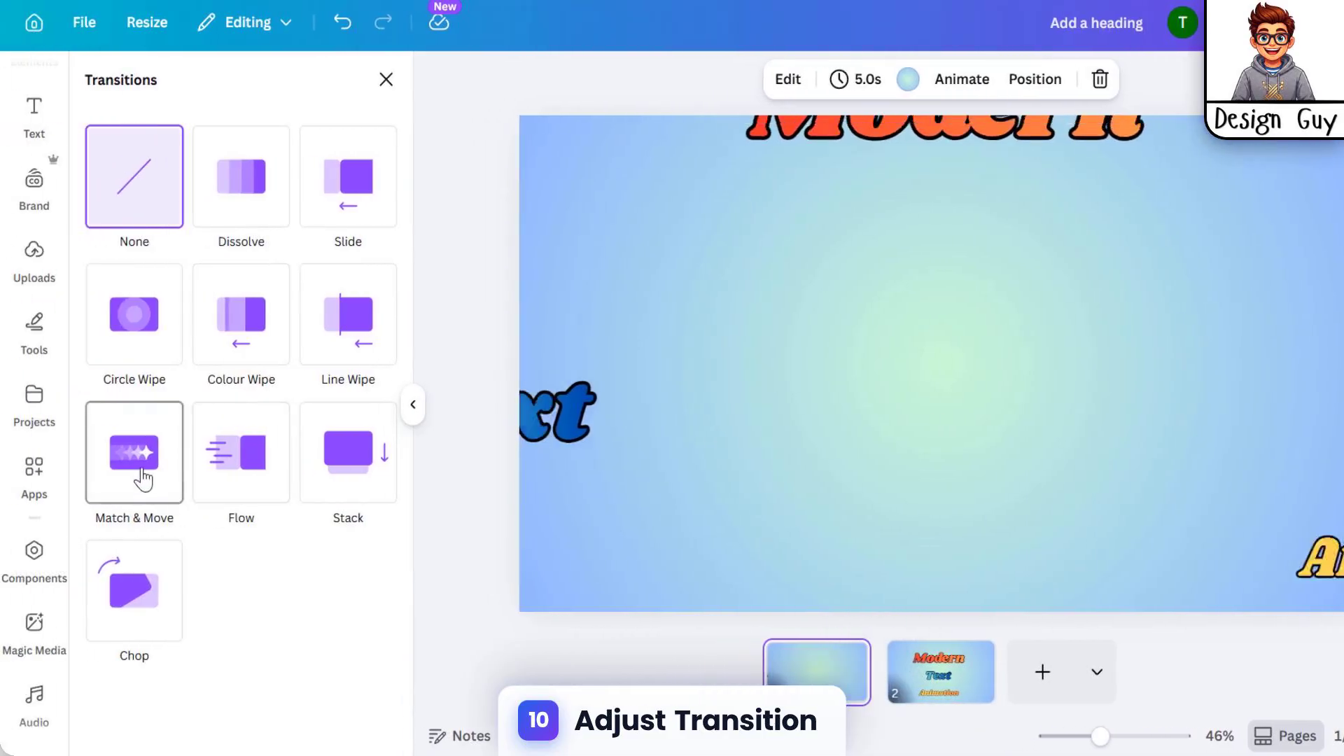
left_click(15, 480)
left_click_drag(133, 593, 322, 593)
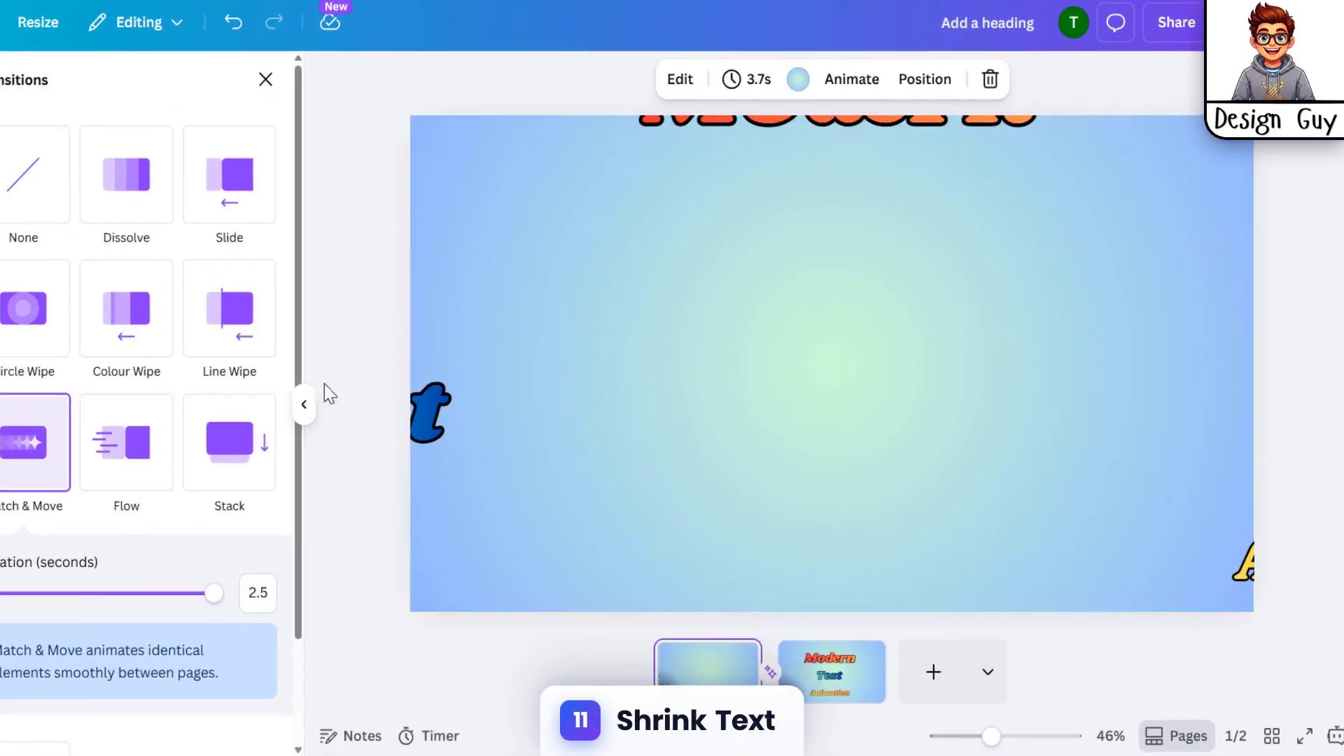
On the second page, shrink the Modern word by resizing its text box
left_click(863, 144)
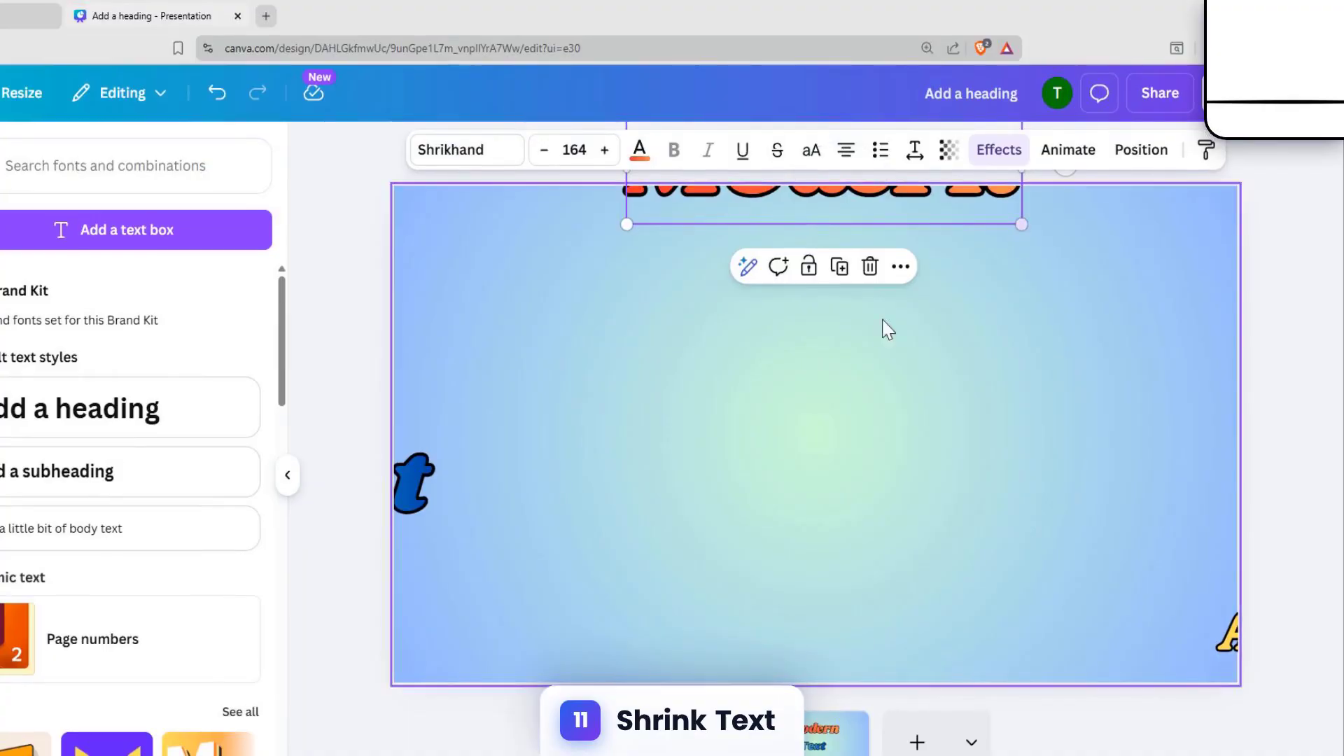
left_click(821, 733)
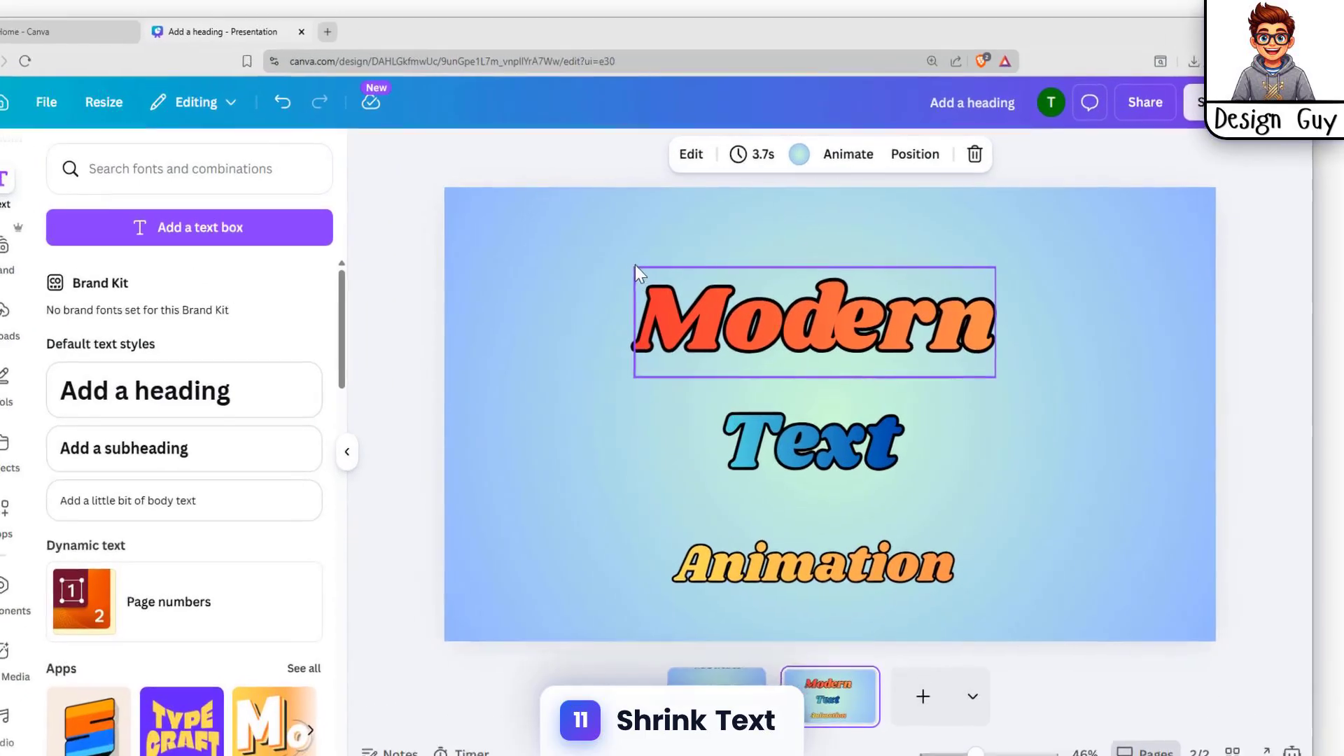
left_click(952, 294)
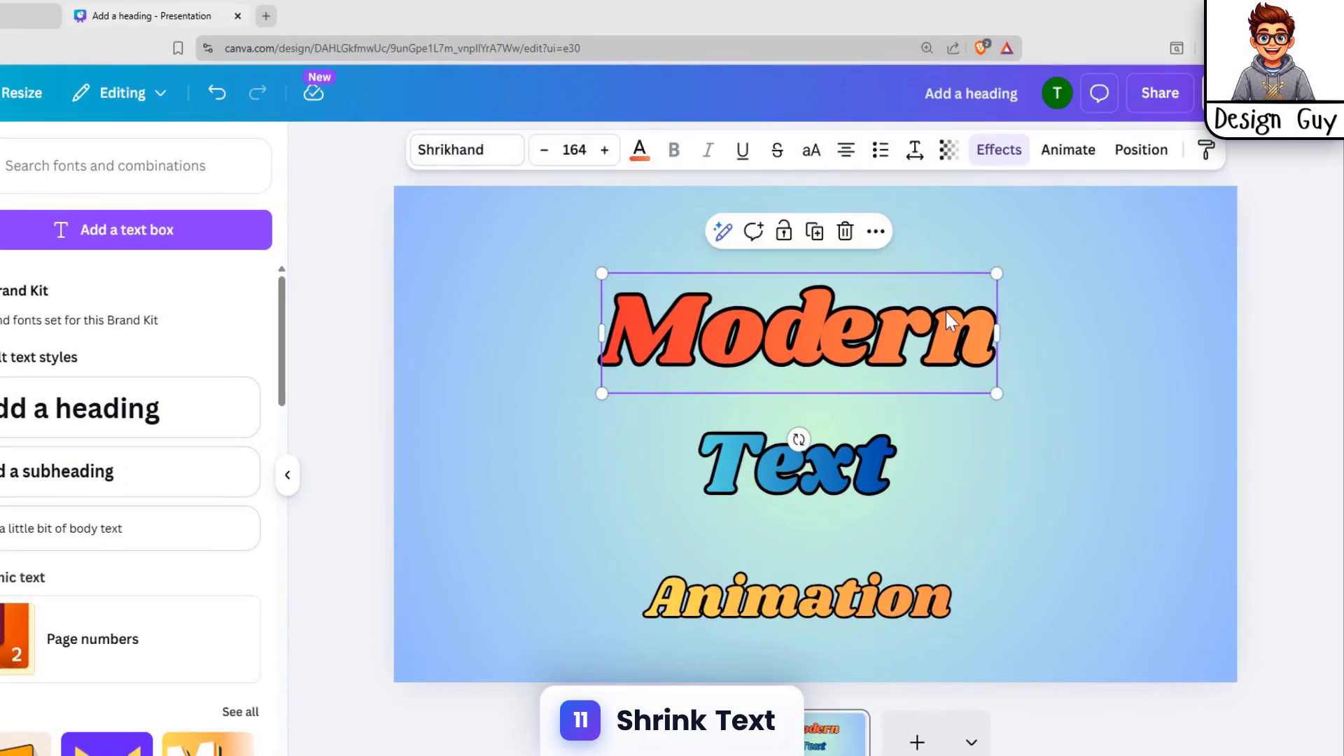
left_click_drag(996, 393, 946, 341)
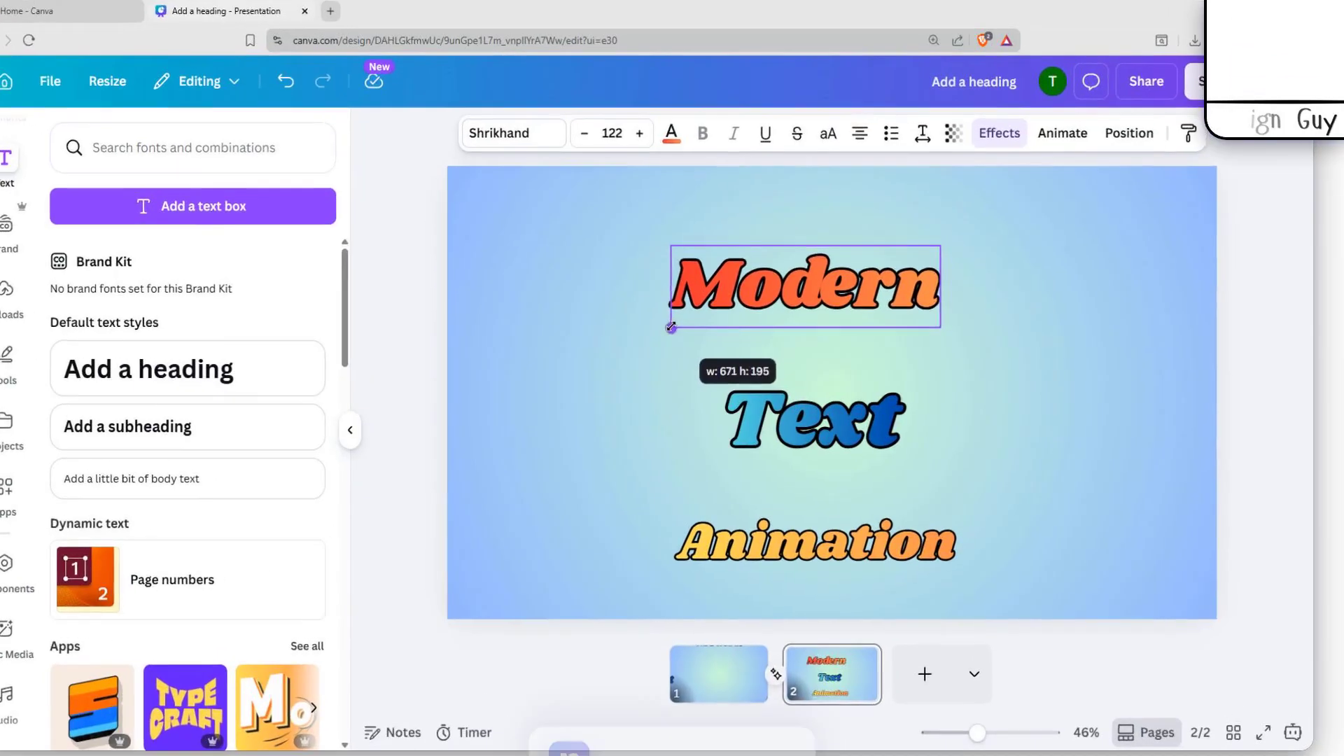
Shrink the Text word and move it up, then shrink the Animation word on the second page
left_click(771, 418)
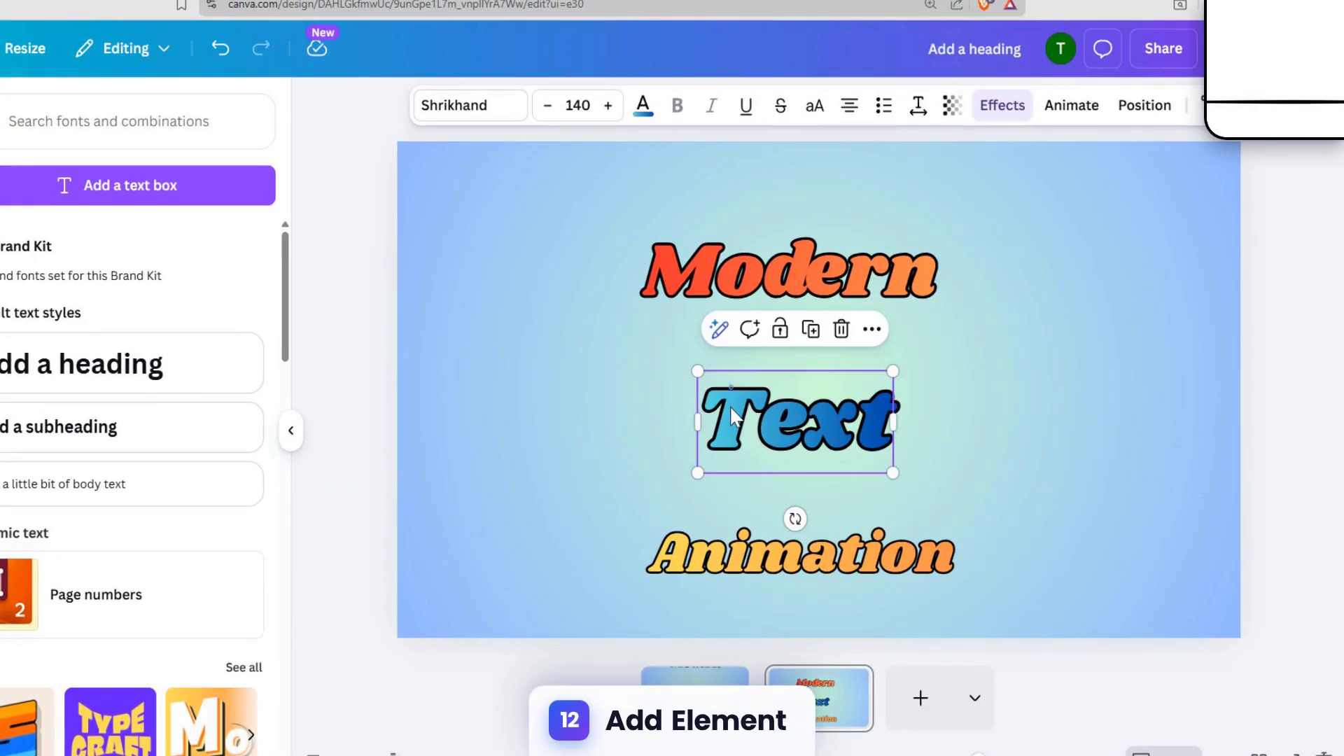
left_click_drag(696, 370, 730, 400)
left_click_drag(796, 443, 767, 392)
left_click(784, 562)
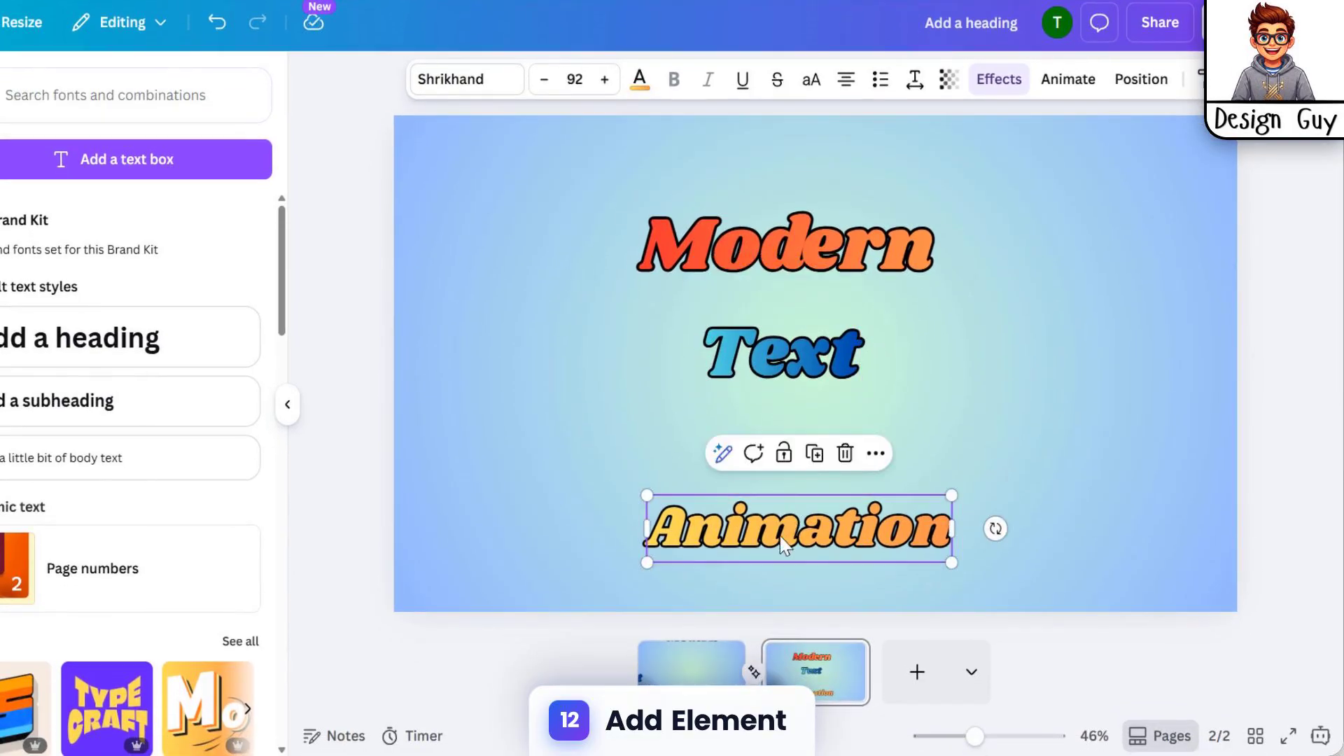
left_click_drag(642, 501, 689, 519)
Shrink Text further and move Modern down so the three words stack closely together
left_click_drag(770, 350, 803, 406)
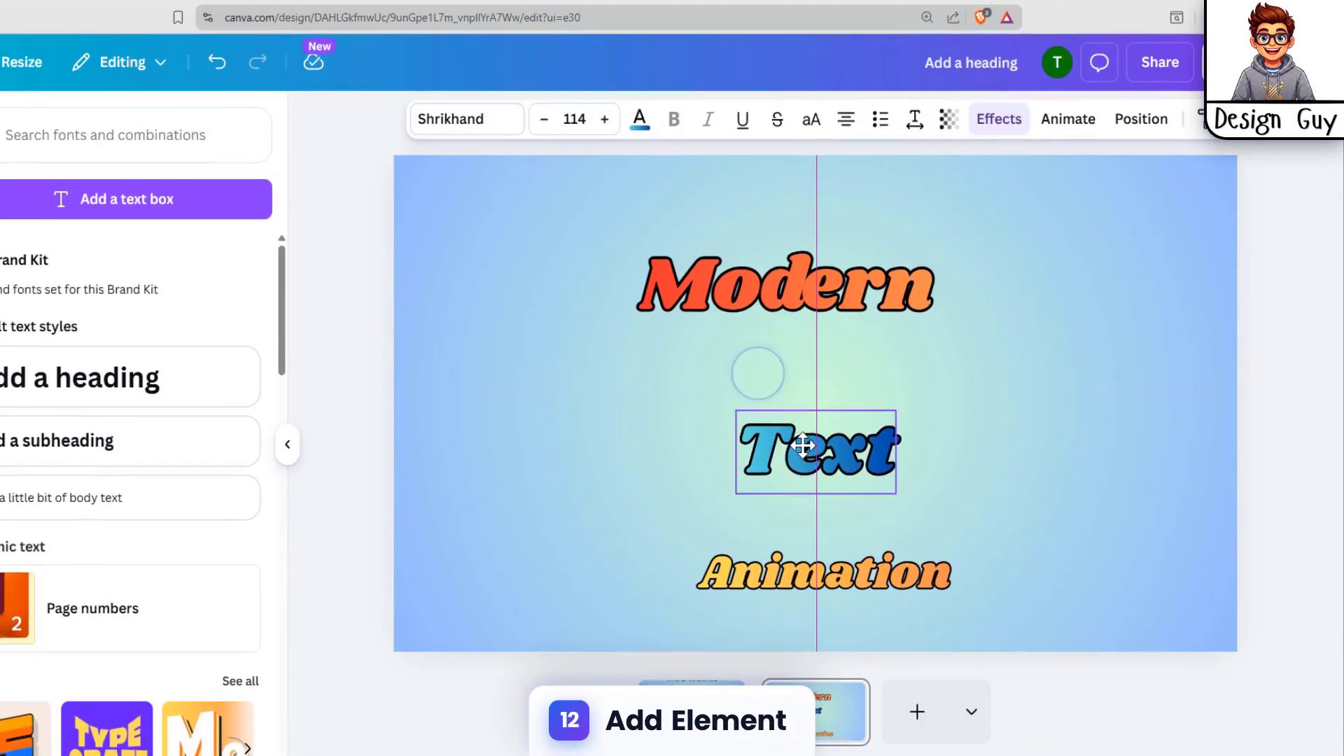
left_click_drag(805, 459, 805, 458)
left_click_drag(737, 425, 794, 464)
left_click_drag(796, 287, 823, 435)
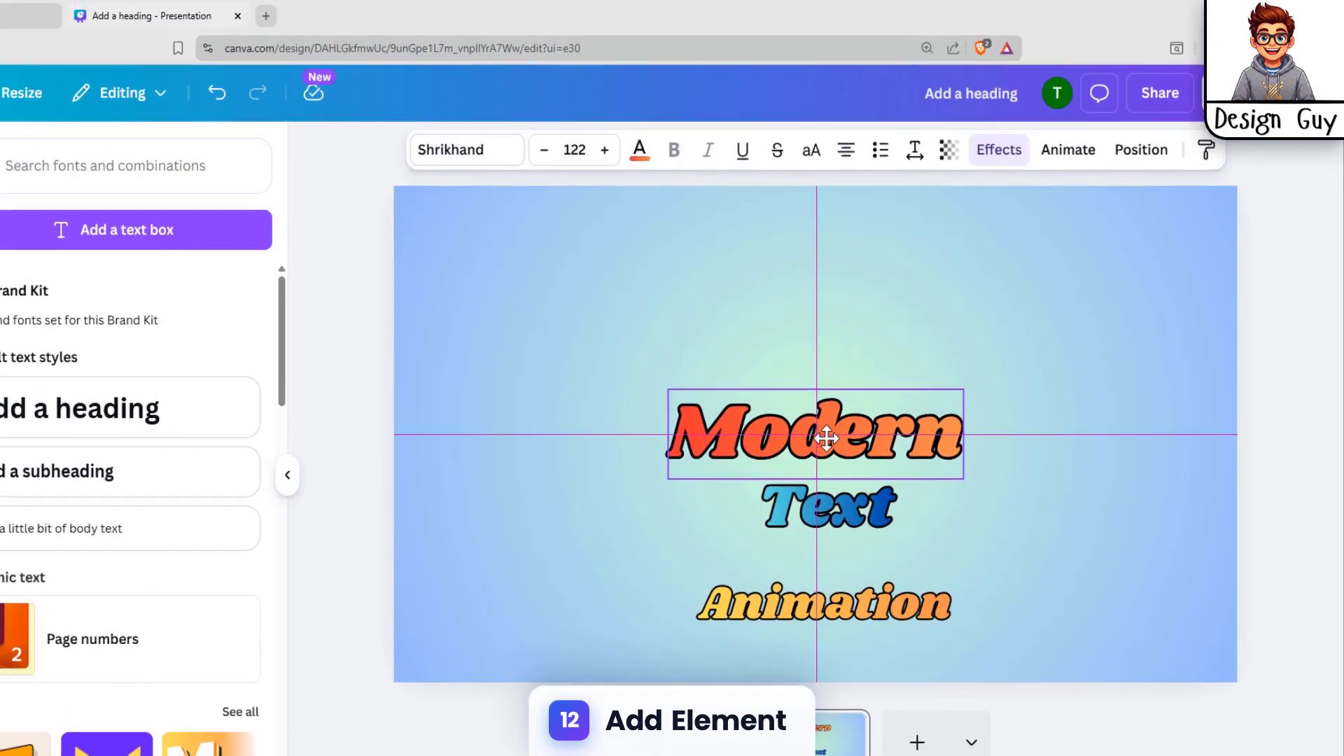
left_click(700, 294)
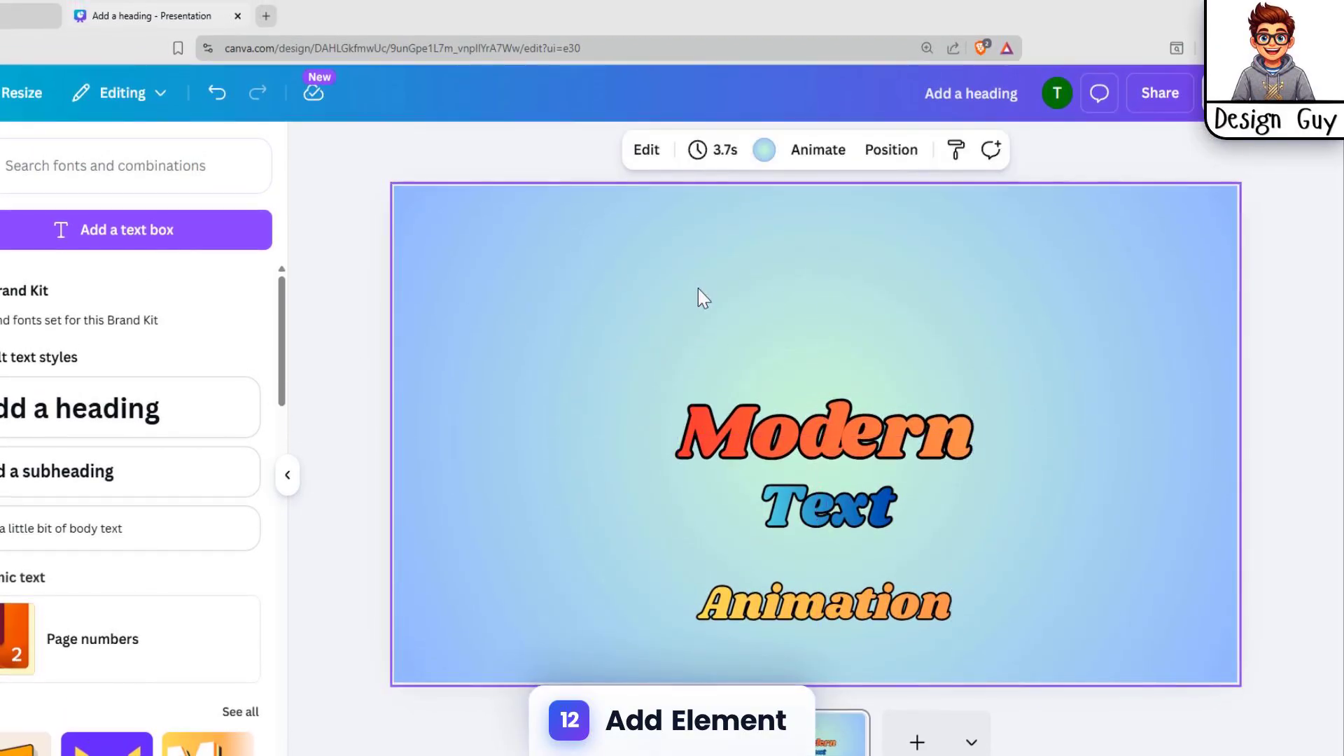
Insert a circle element from Elements on the second page and enlarge it around the three words
left_click(828, 433)
left_click(918, 278)
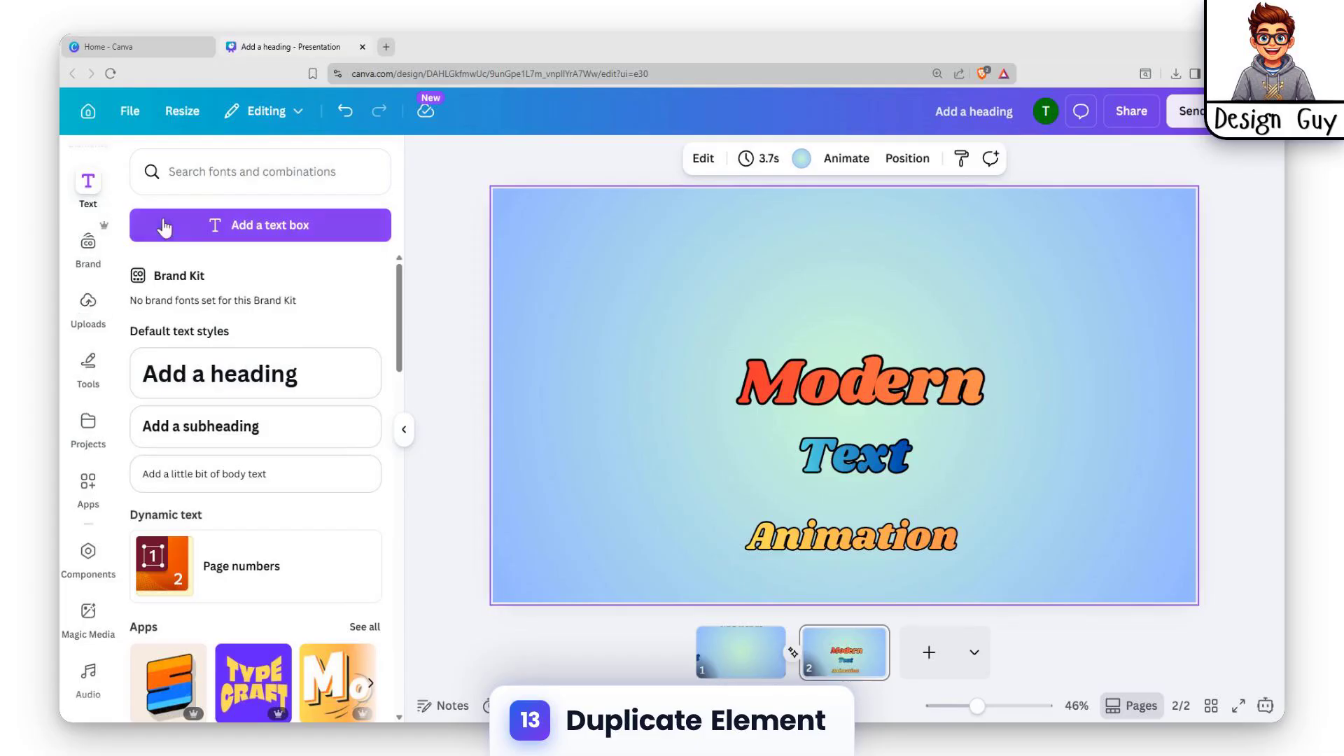
scroll(88, 280, "up", 2)
left_click(89, 230)
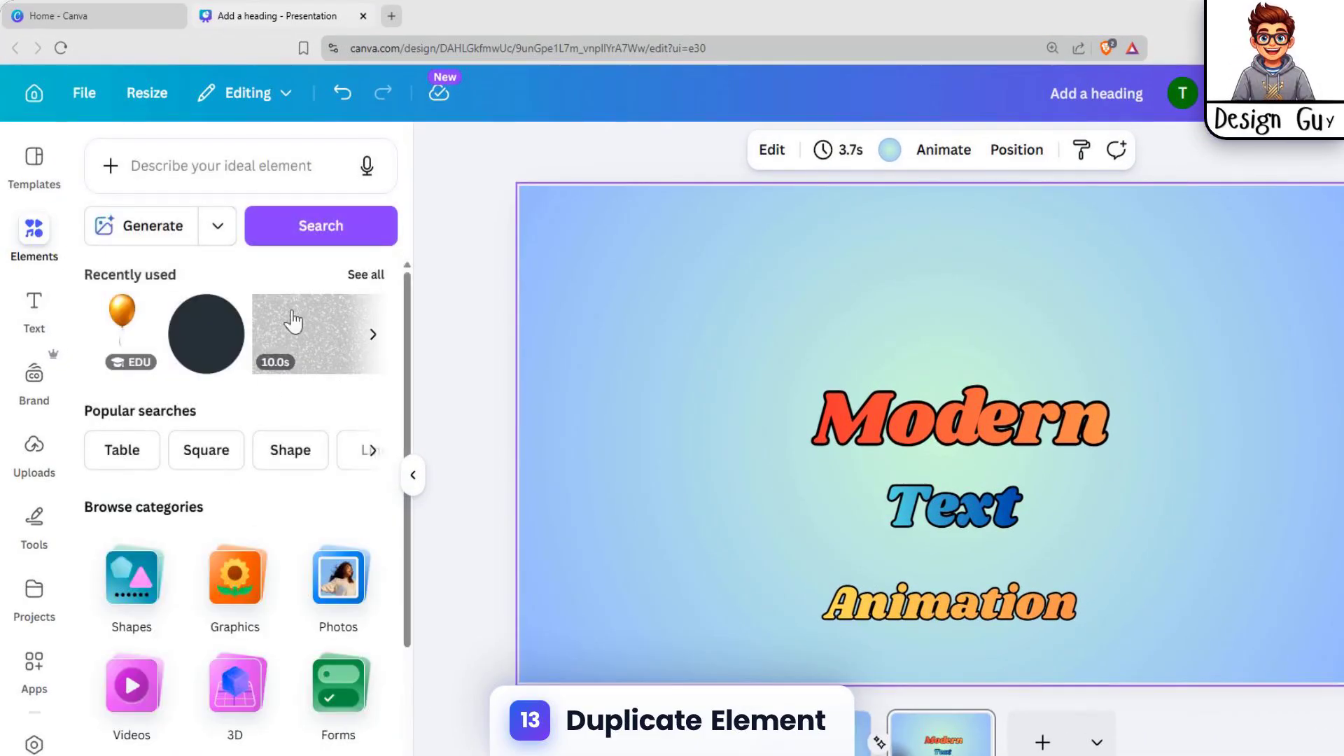
left_click(226, 343)
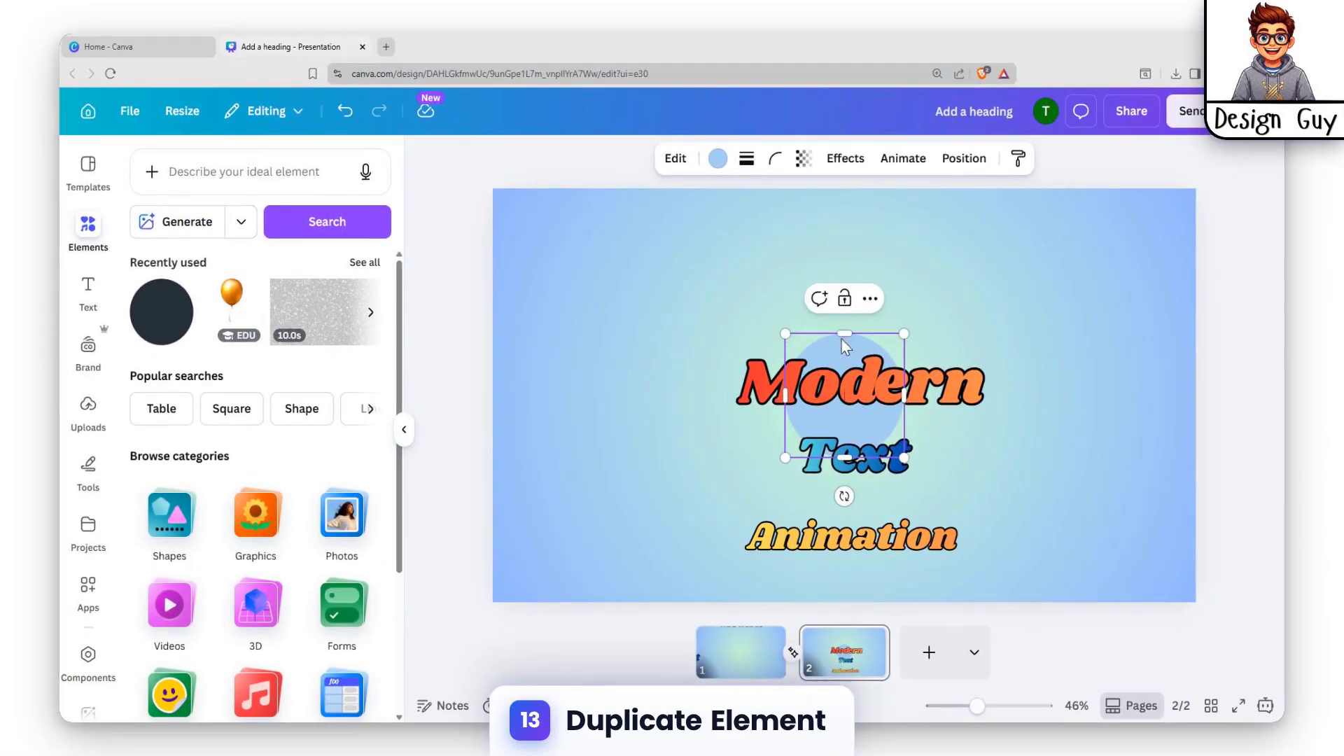
left_click_drag(784, 332, 656, 291)
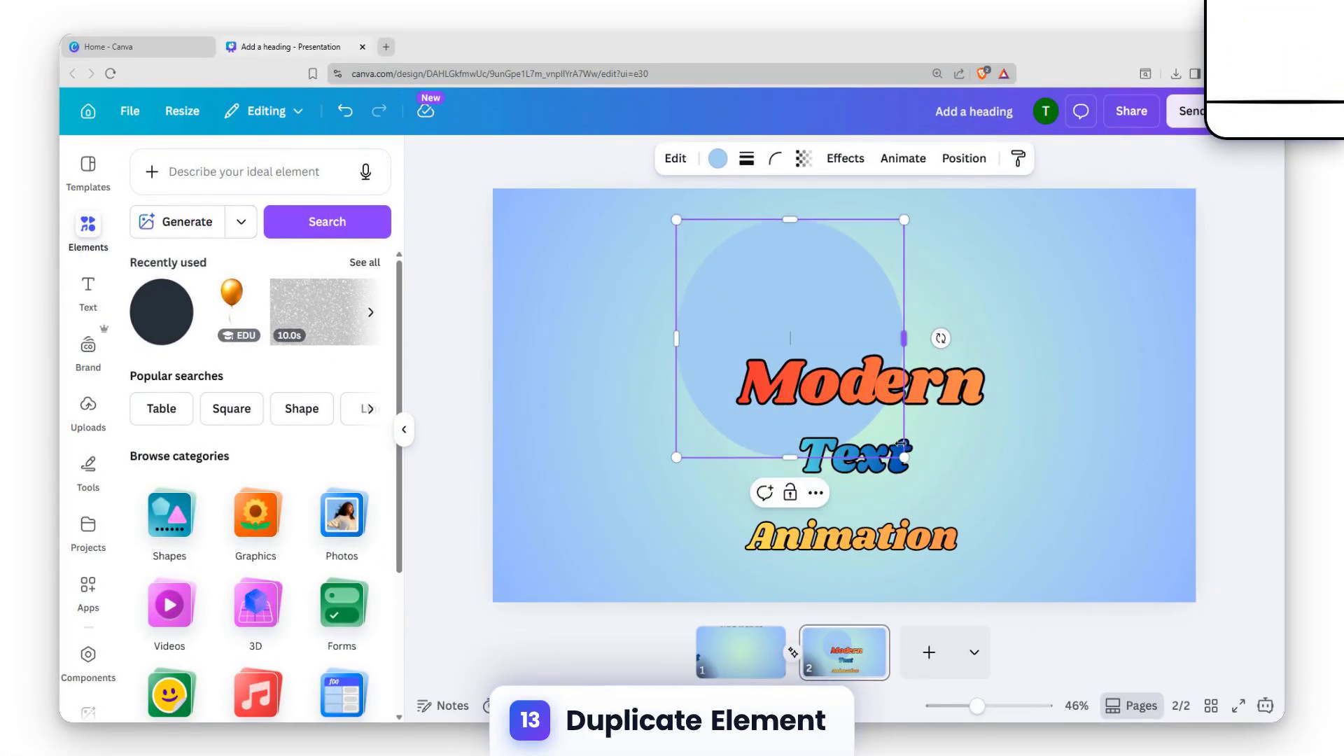
left_click_drag(904, 458, 1028, 586)
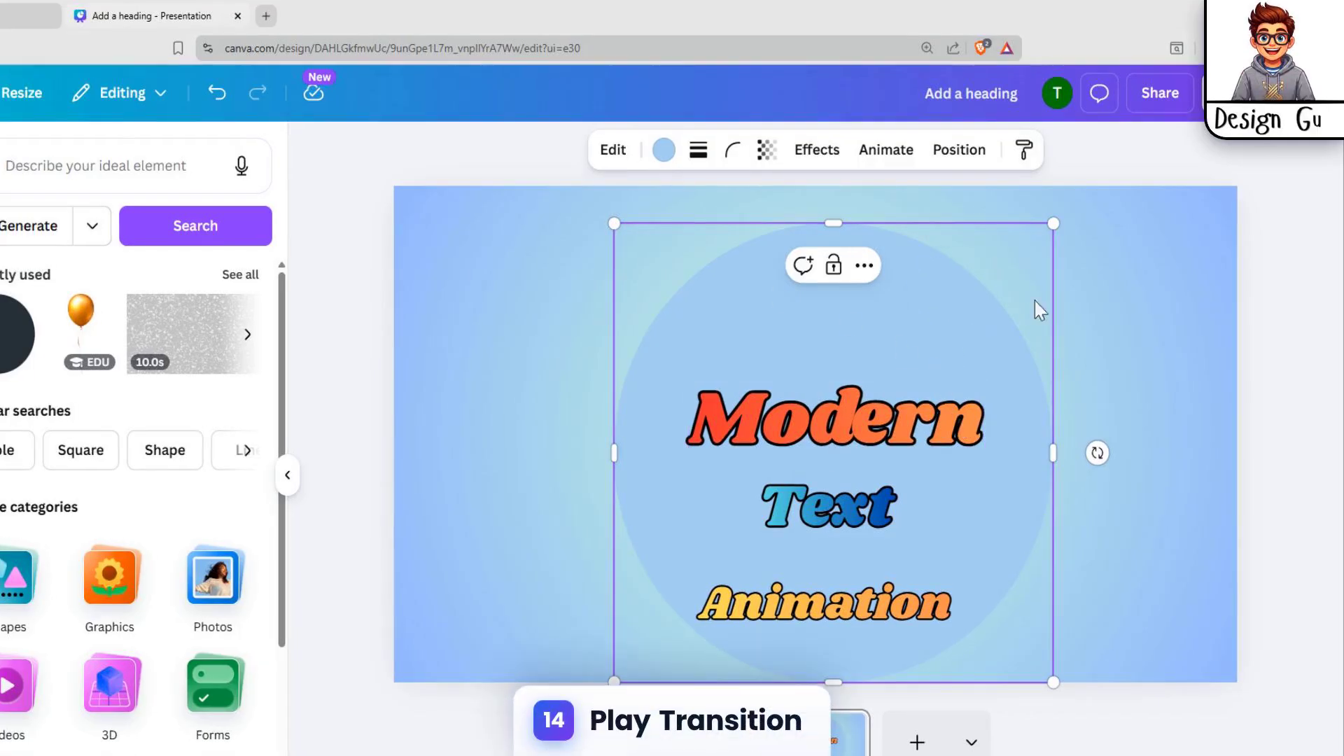
Copy the circle onto the first page in the same position
left_click(1082, 268)
left_click(863, 325)
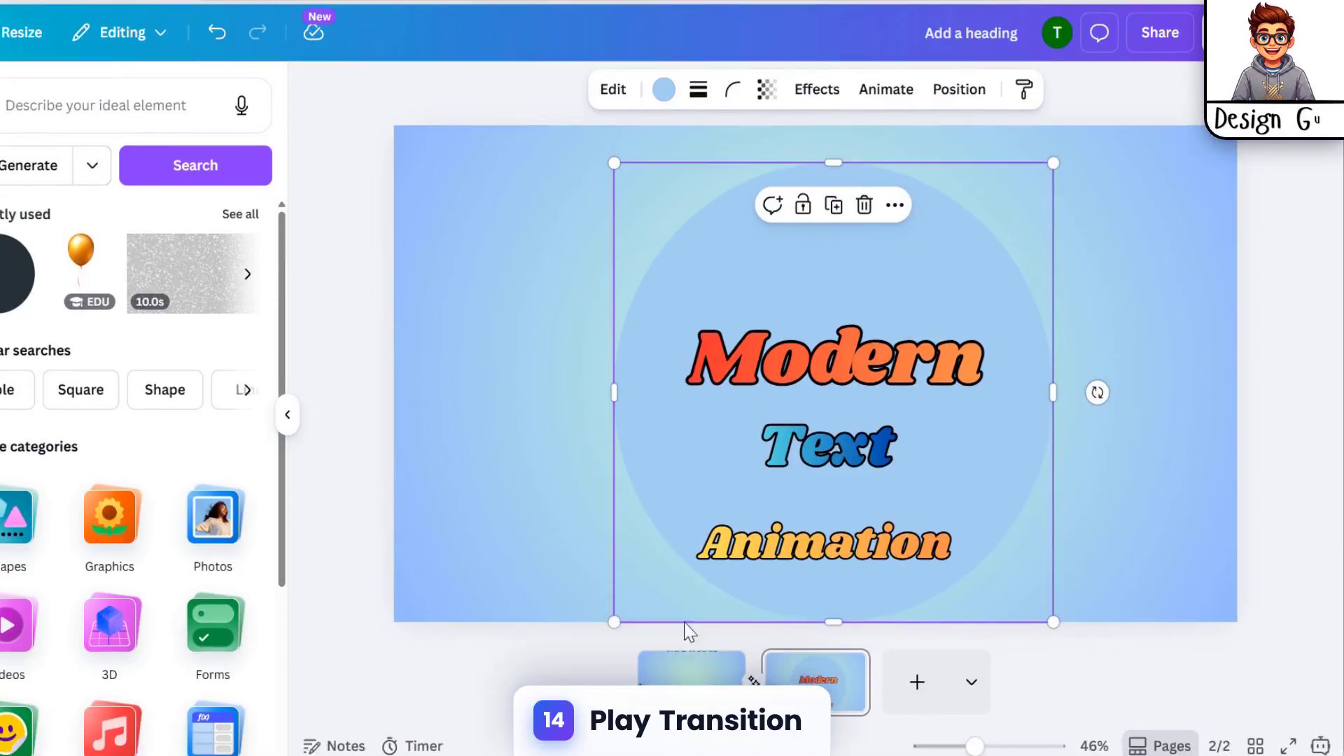
left_click(691, 735)
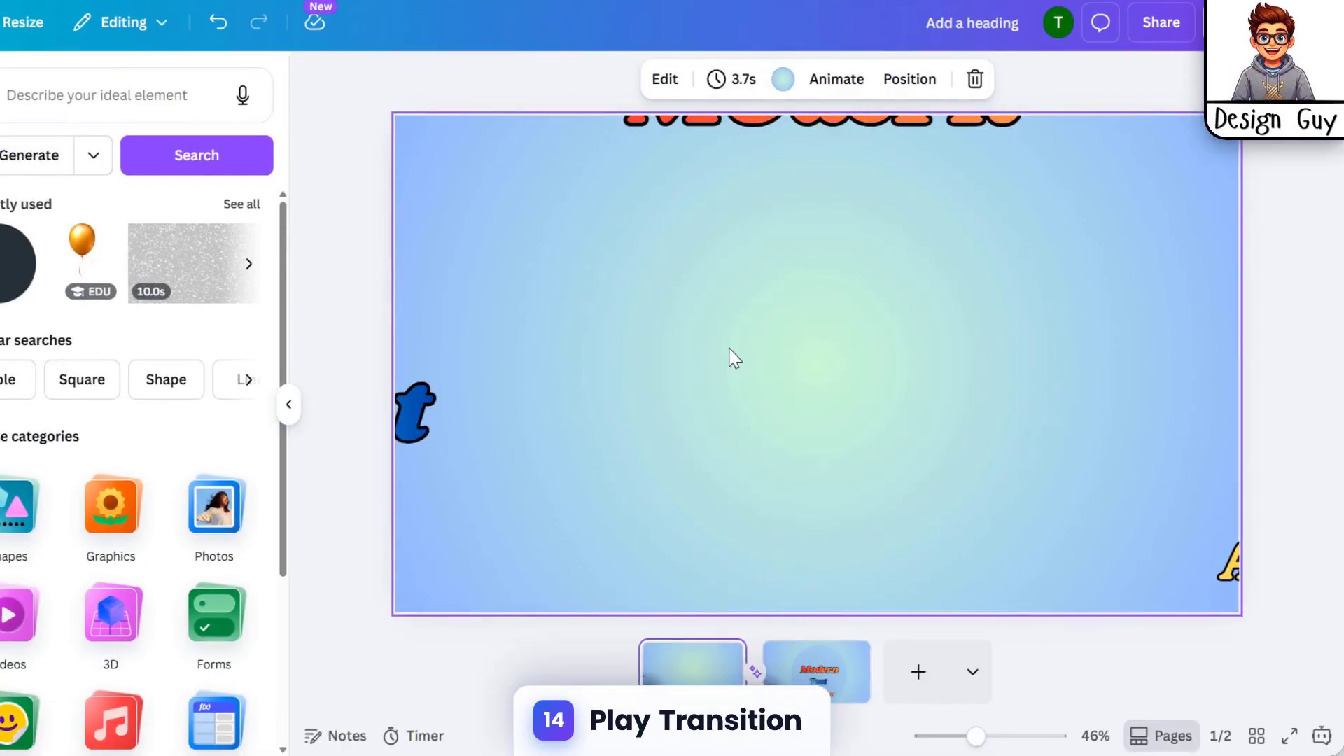
left_click(737, 422)
left_click(1107, 298)
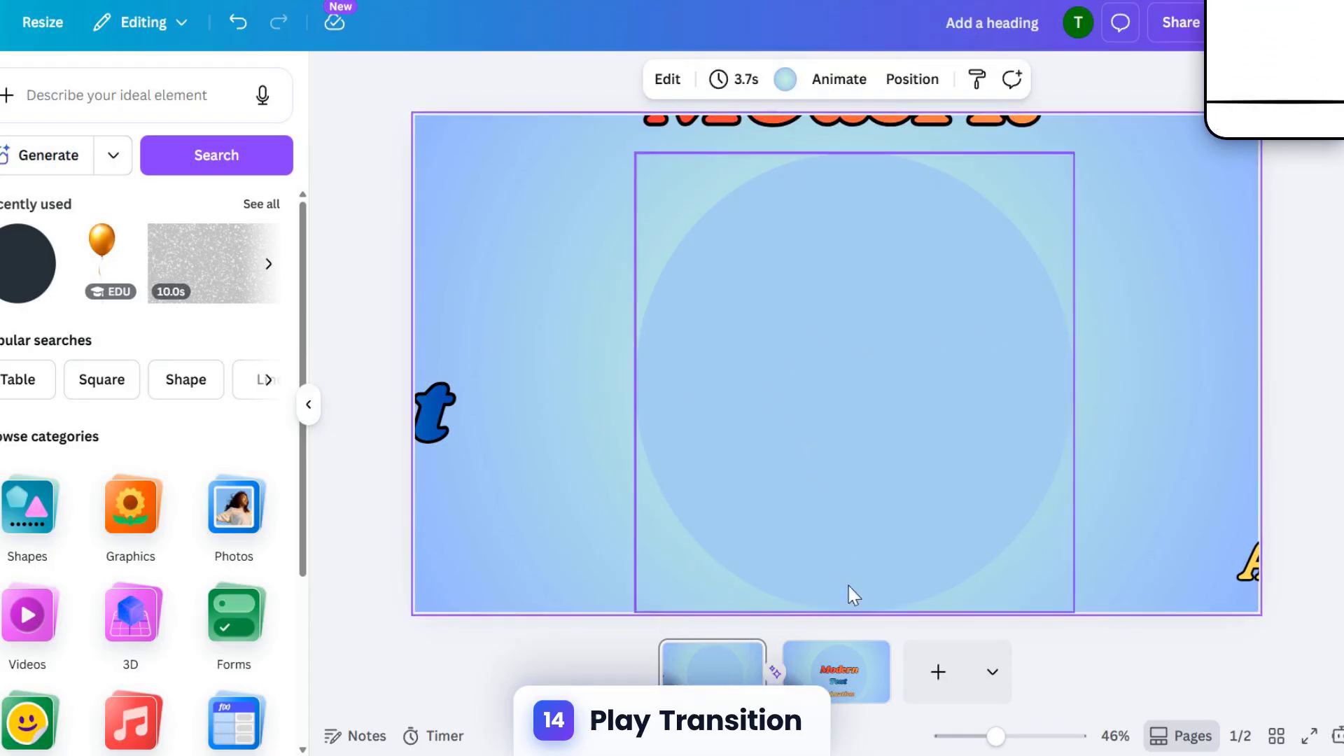
Play the presentation full screen from the first page to preview the transition
left_click(837, 671)
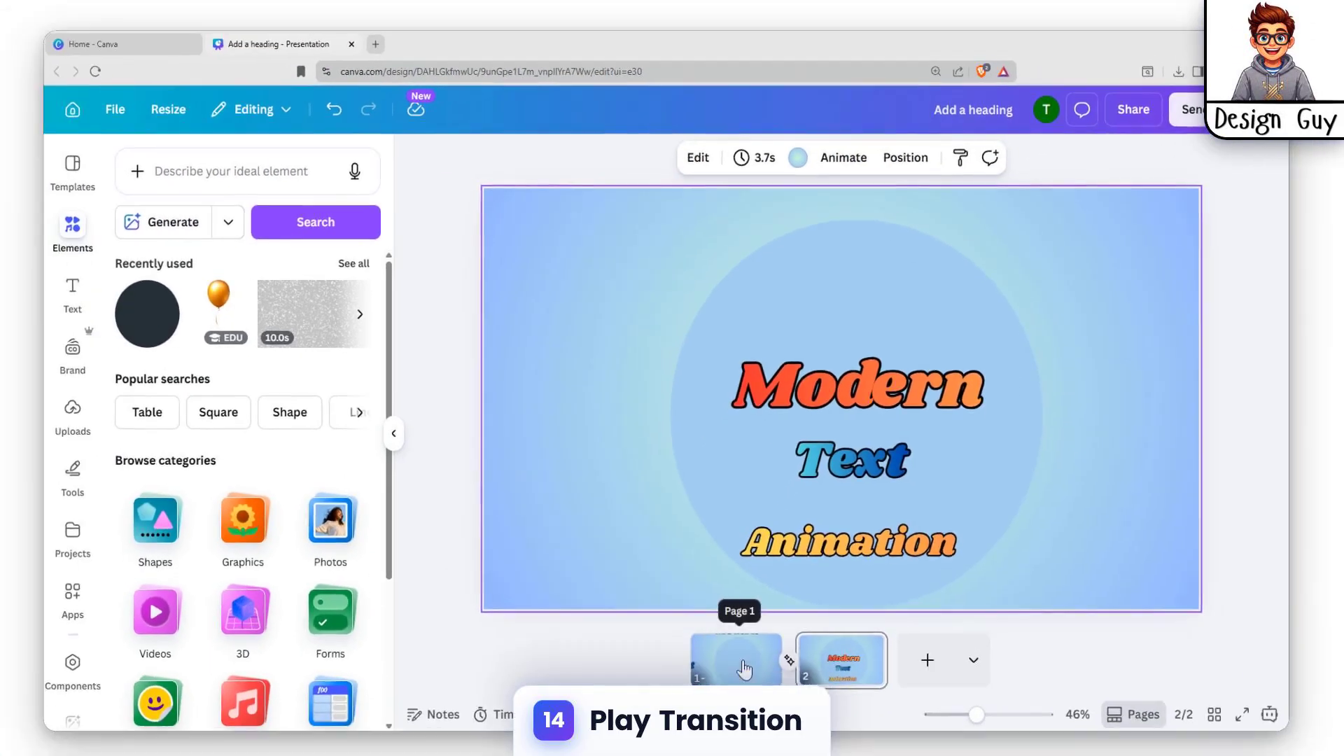
left_click(700, 672)
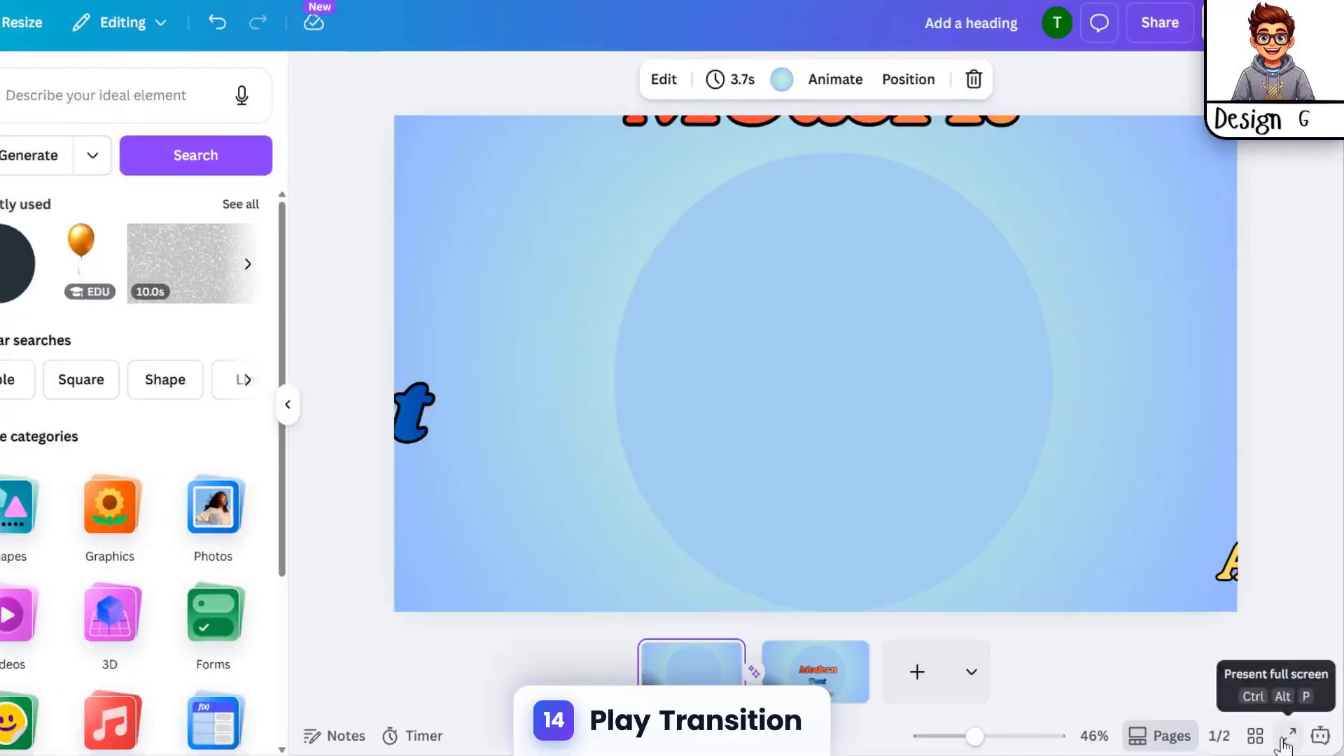
left_click(1238, 705)
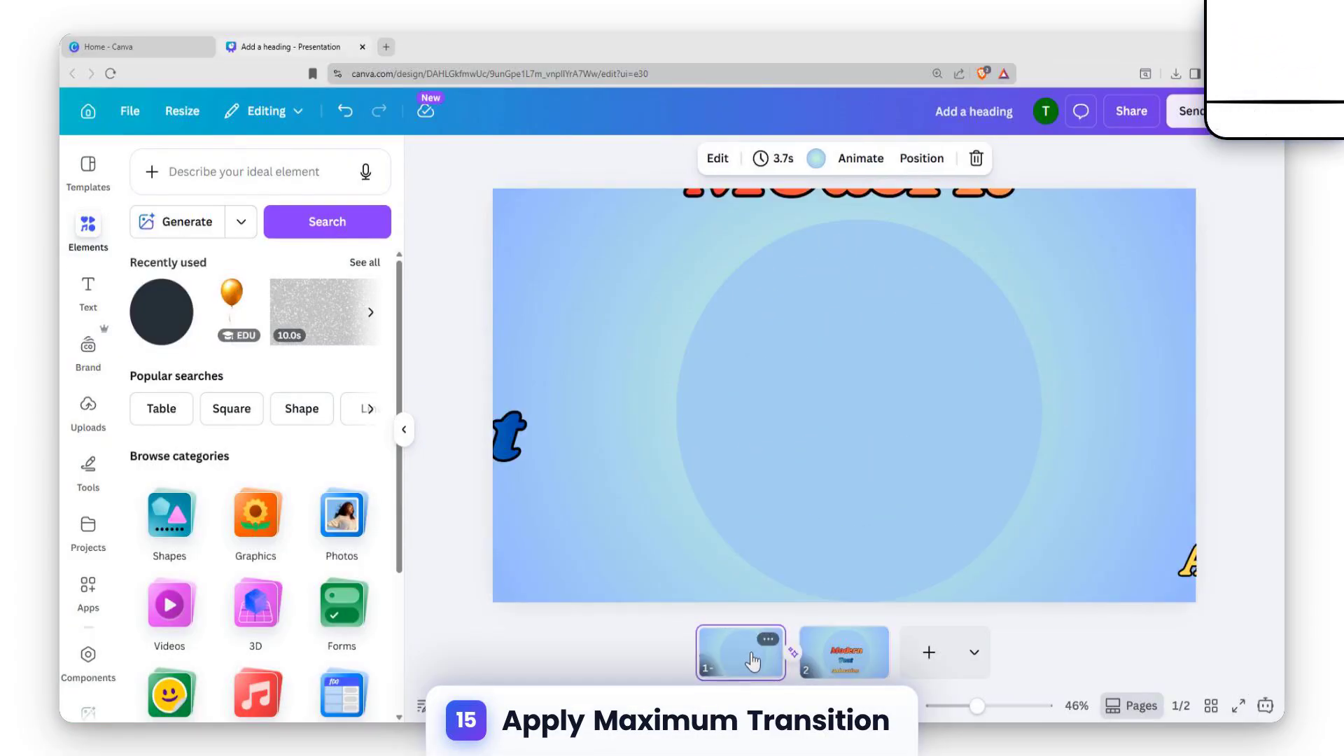
Copy the first page and paste it as a third page placed after the page with the words
right_click(752, 660)
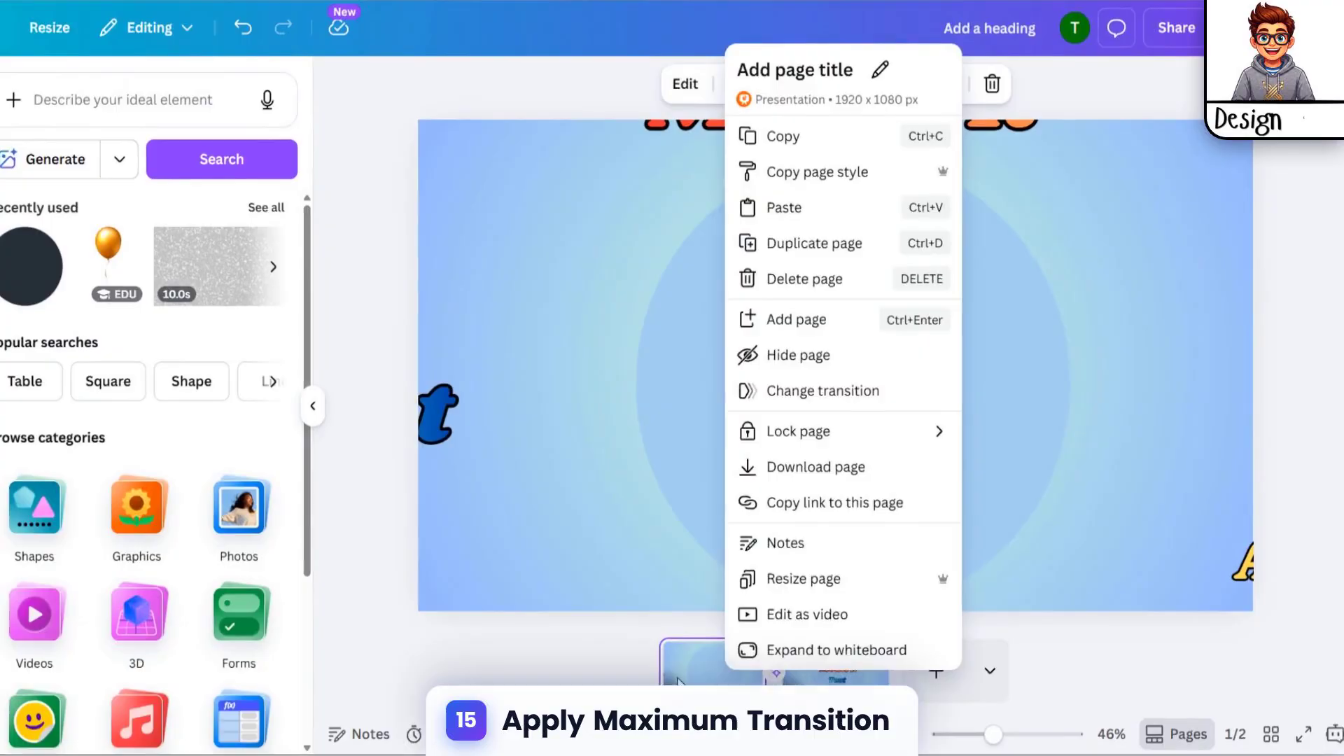
left_click(717, 658)
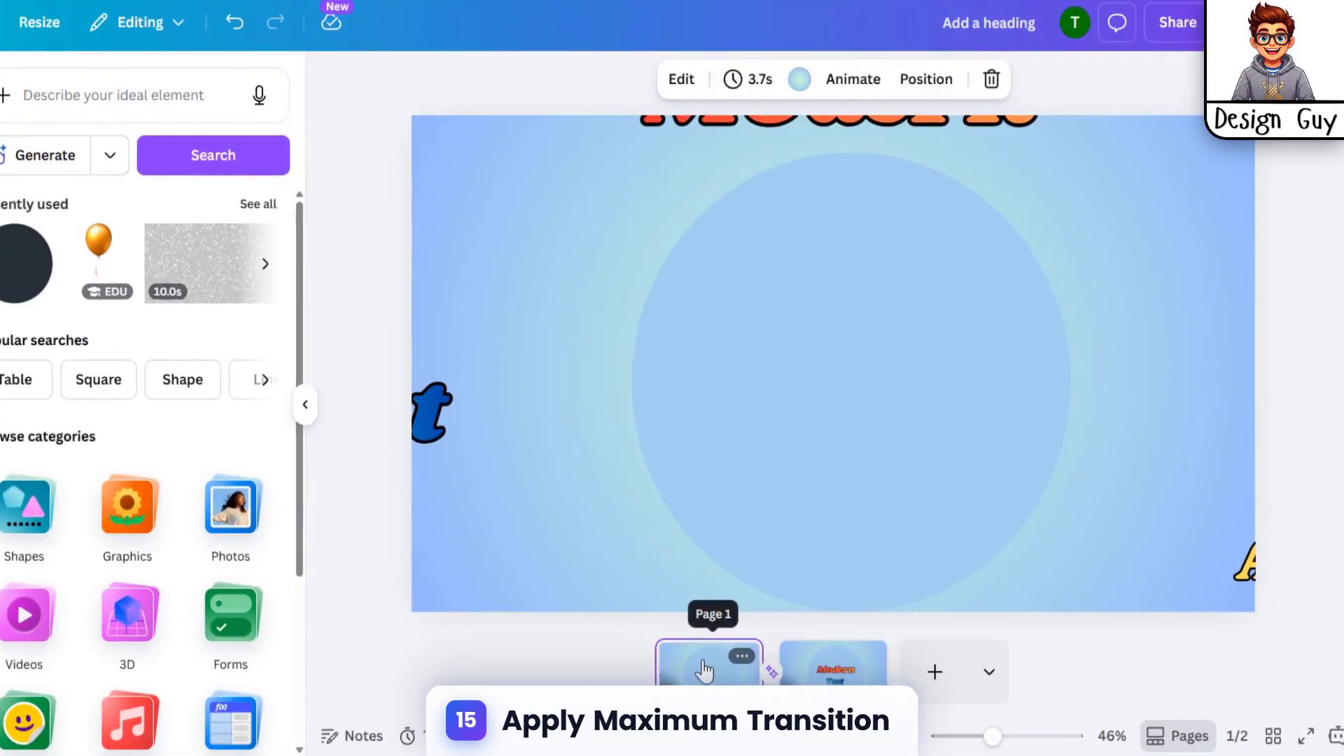
key("ctrl+v")
left_click_drag(765, 662, 1002, 667)
left_click_drag(825, 676, 780, 678)
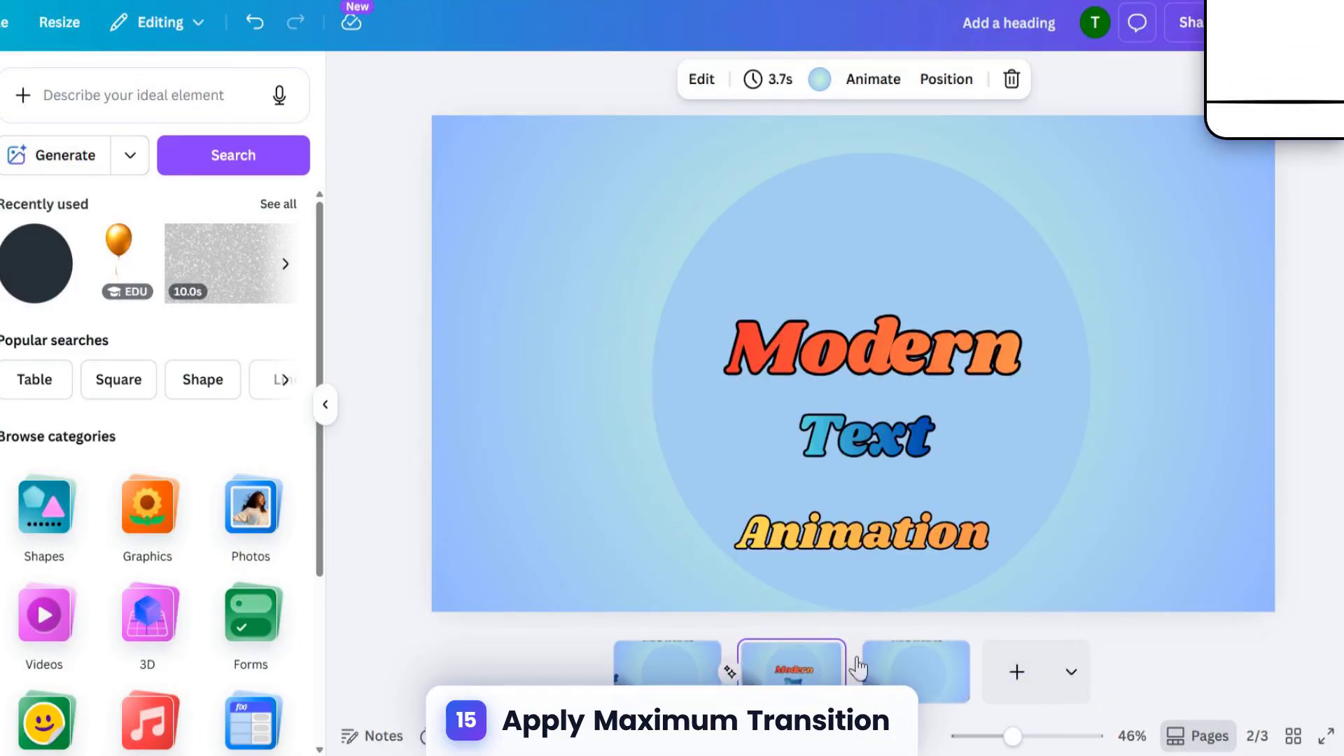
Apply a Match & Move transition between the second and third pages and present the slideshow full screen from page one
left_click(853, 688)
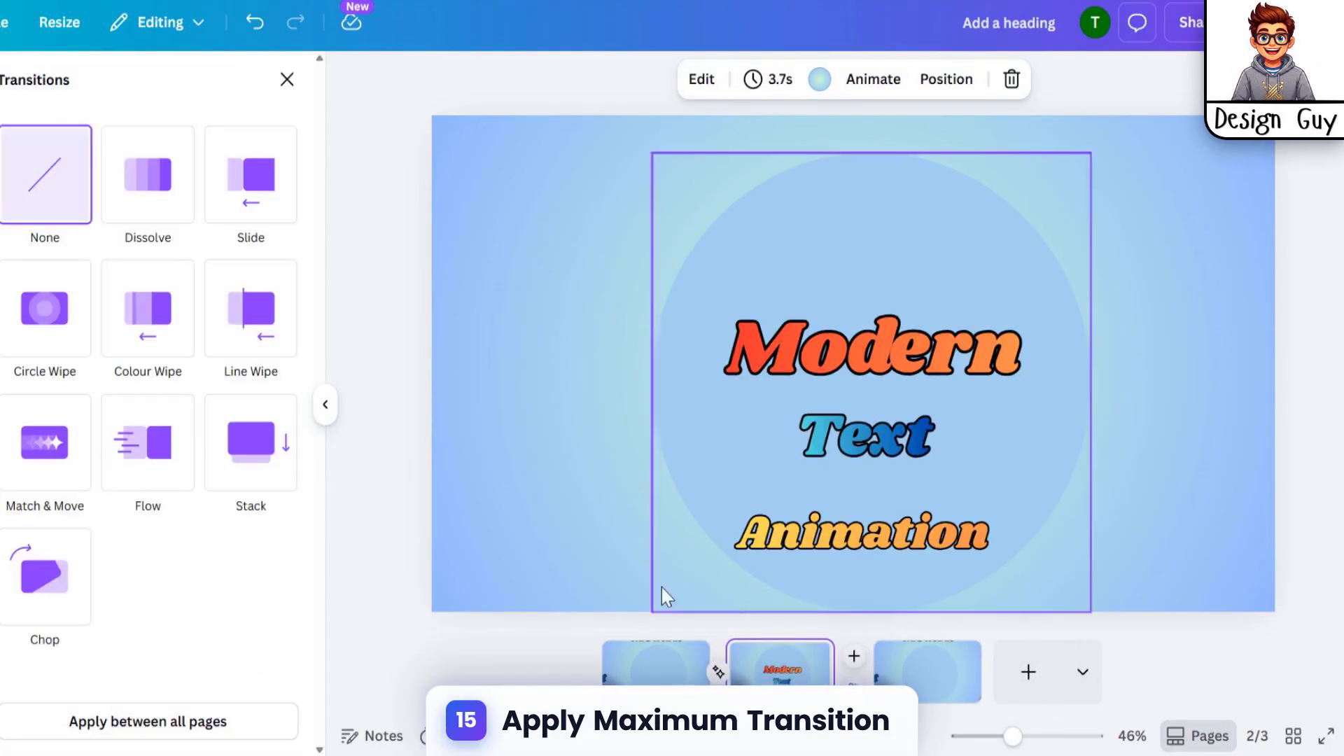
left_click(853, 687)
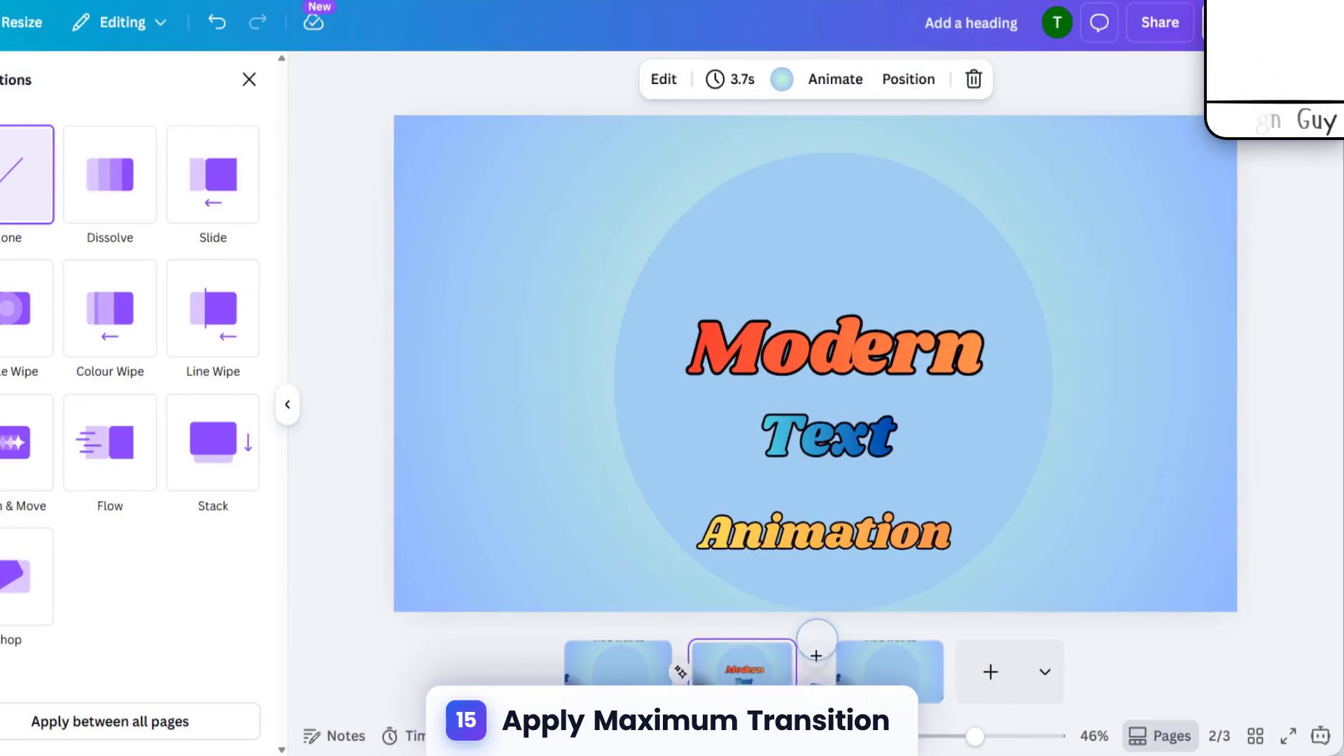
left_click(26, 442)
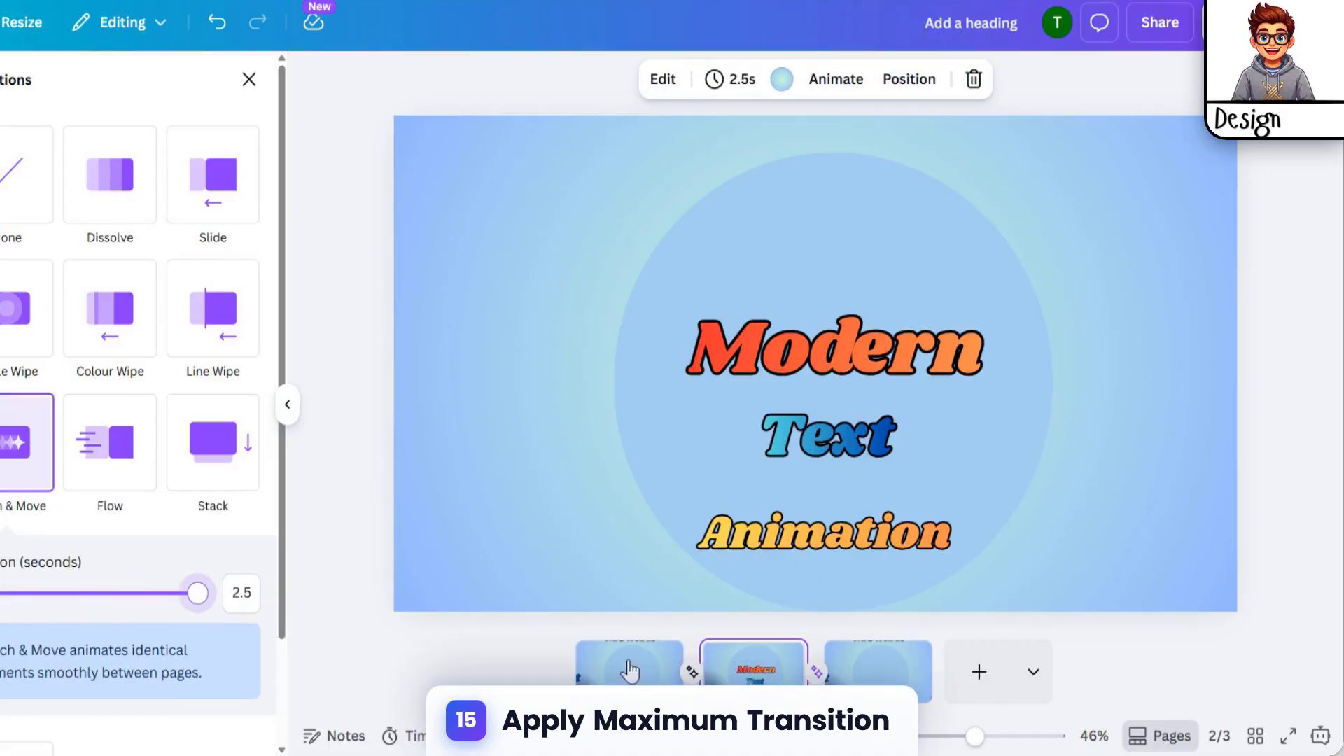
left_click(629, 671)
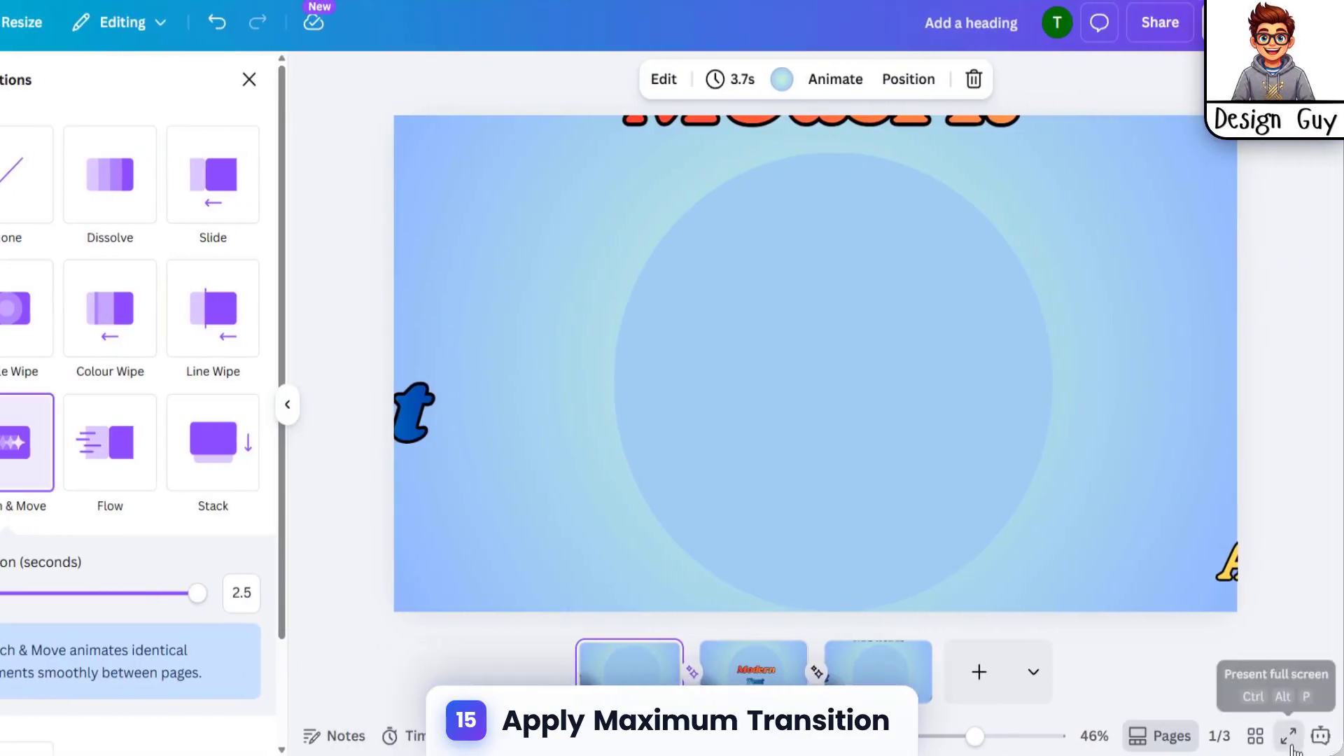
left_click(1291, 744)
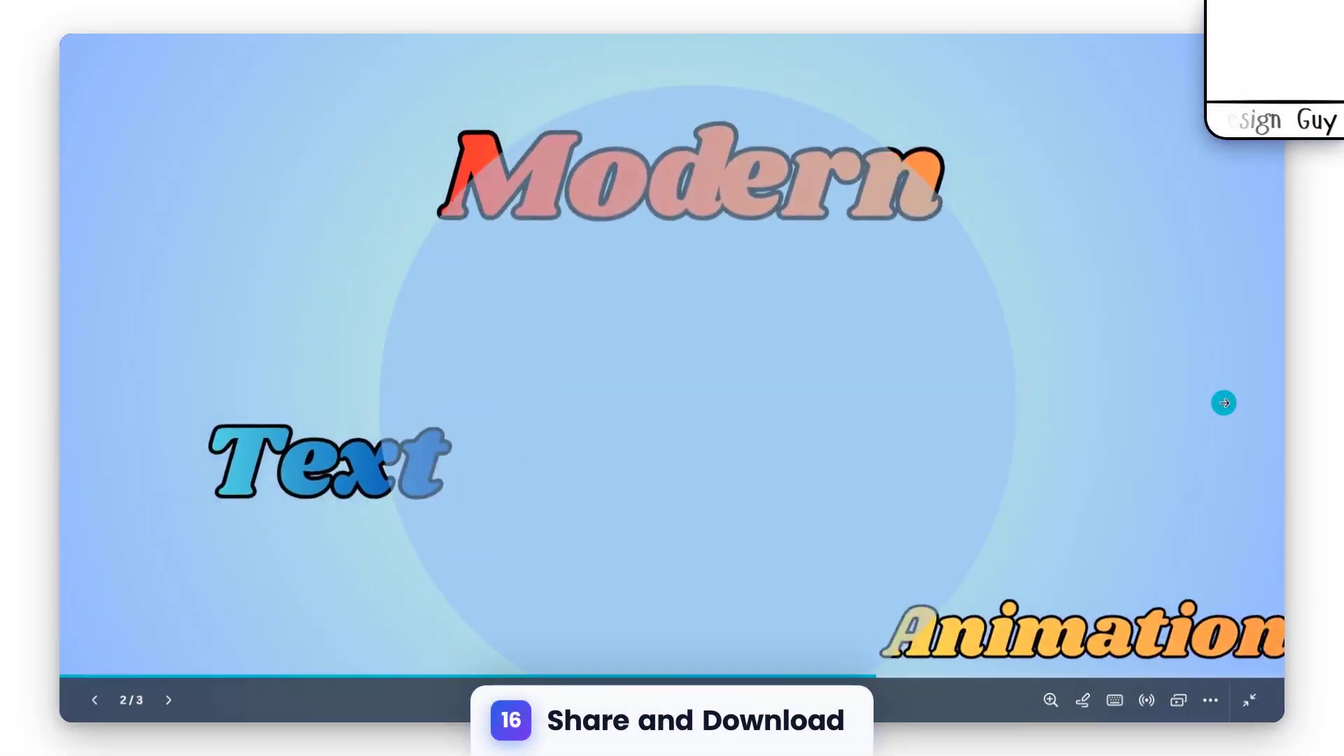